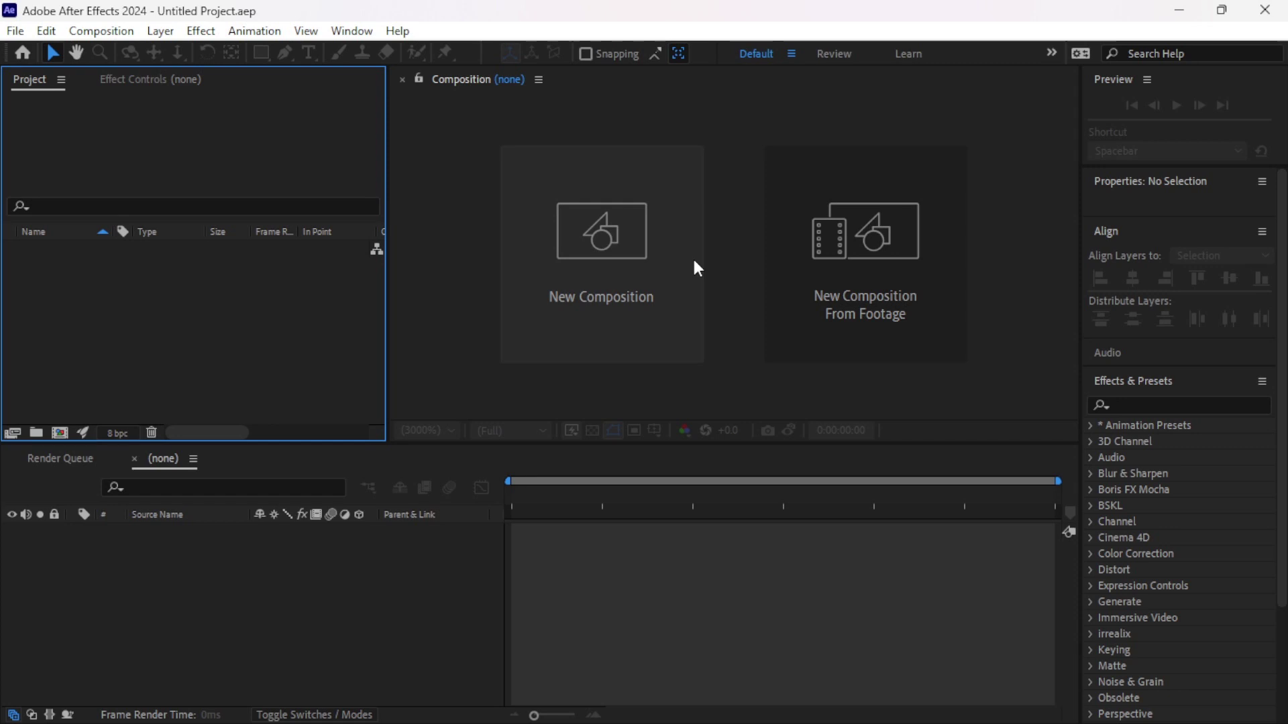
Create a 1920×1080, 29.97 fps, 30-second composition with a Deep Cyan background
click(611, 242)
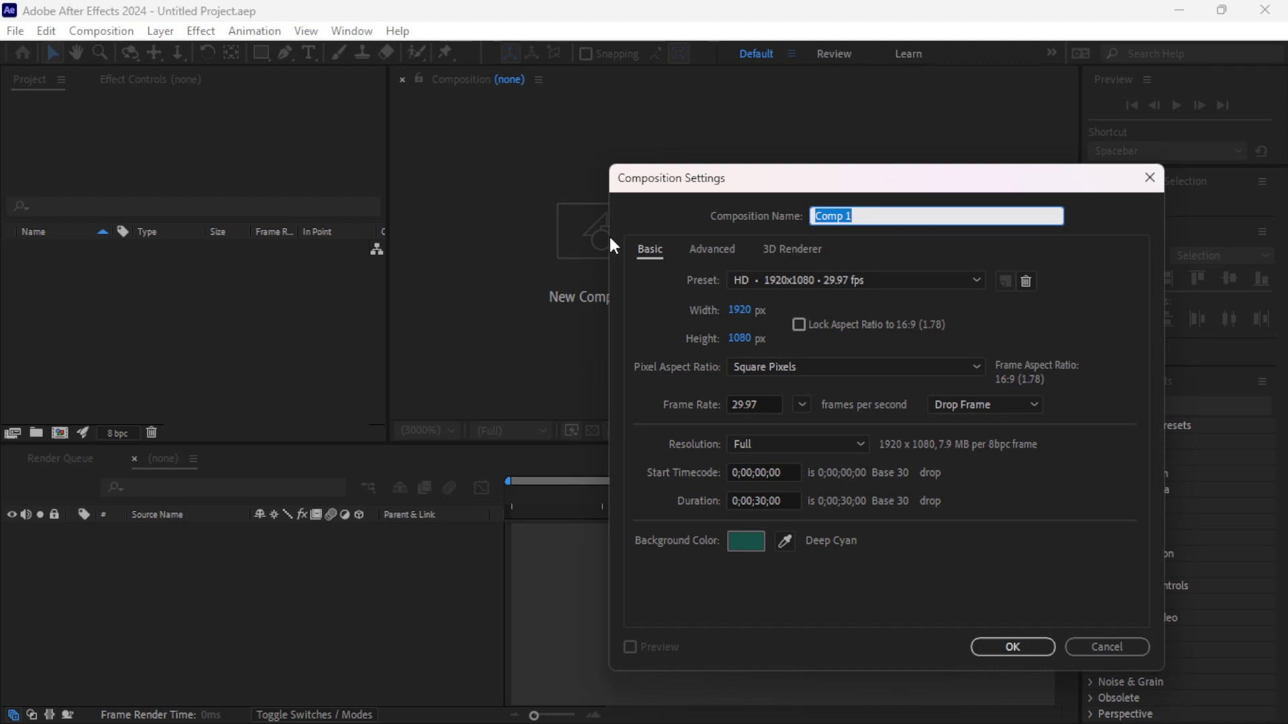
click(1014, 648)
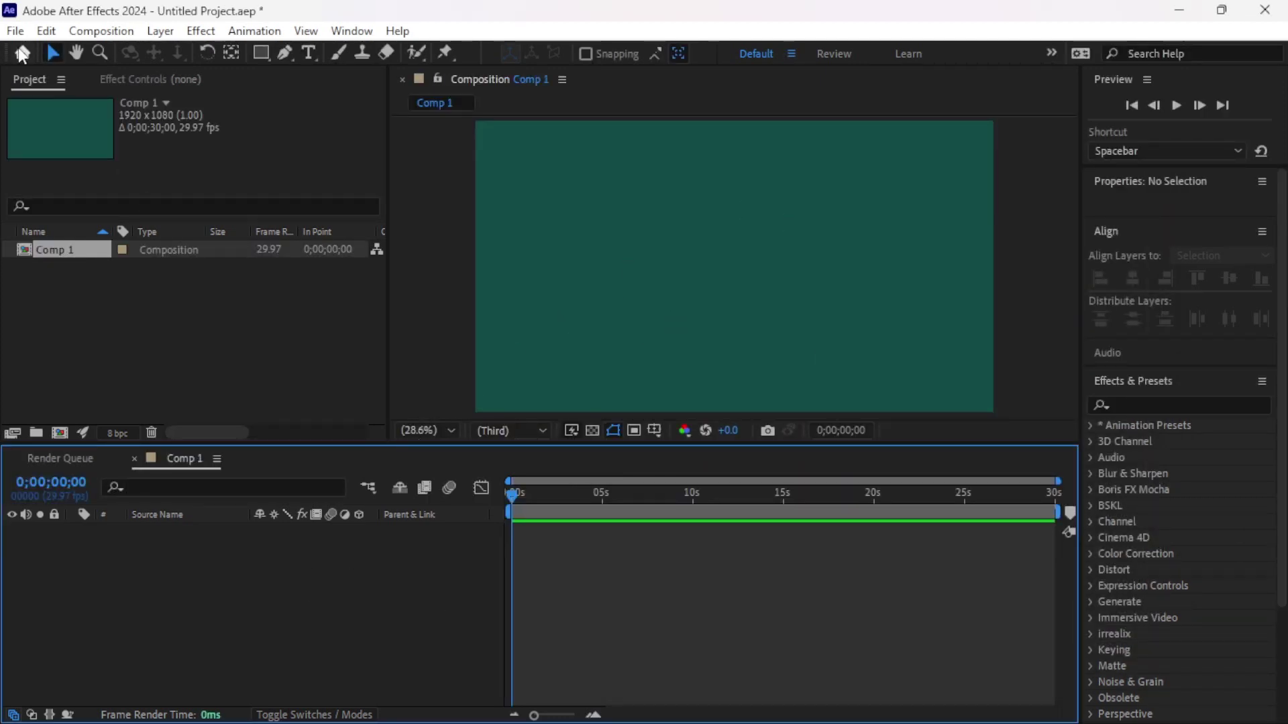
Import RB.ai as a Composition - Retain Layer Sizes
key(ctrl+i)
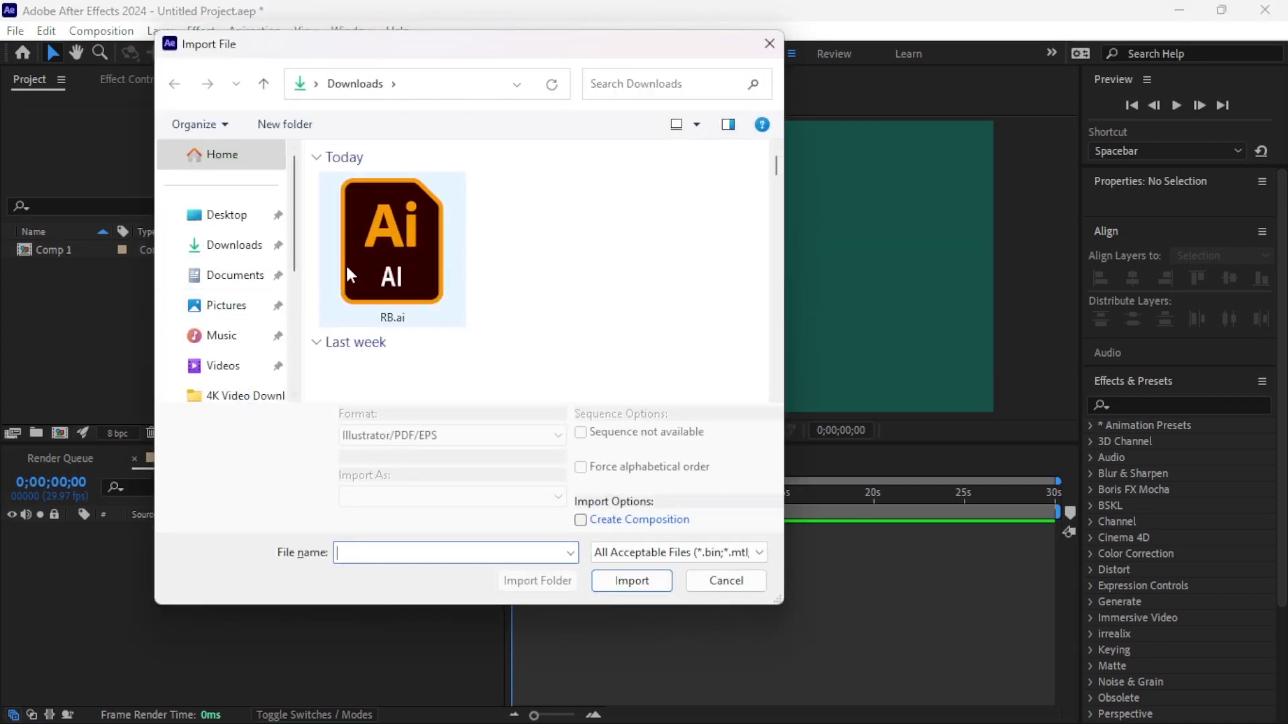
click(364, 255)
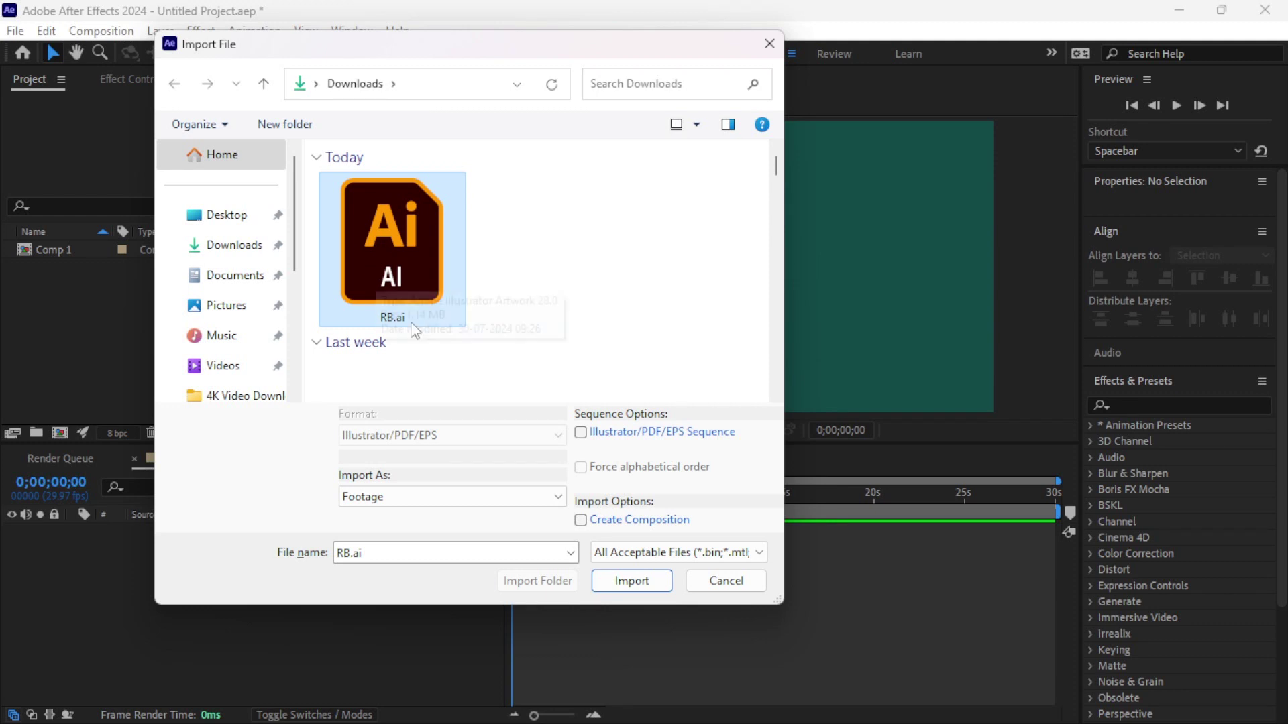
click(380, 497)
click(411, 528)
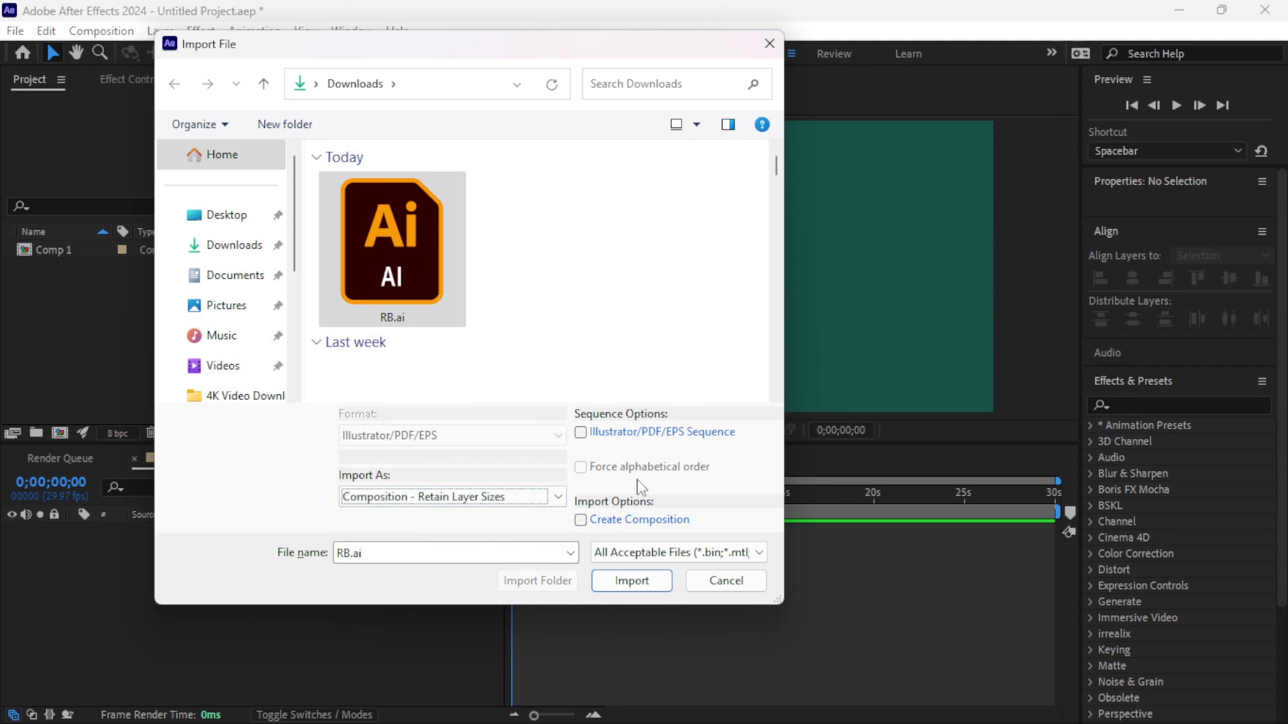
click(631, 580)
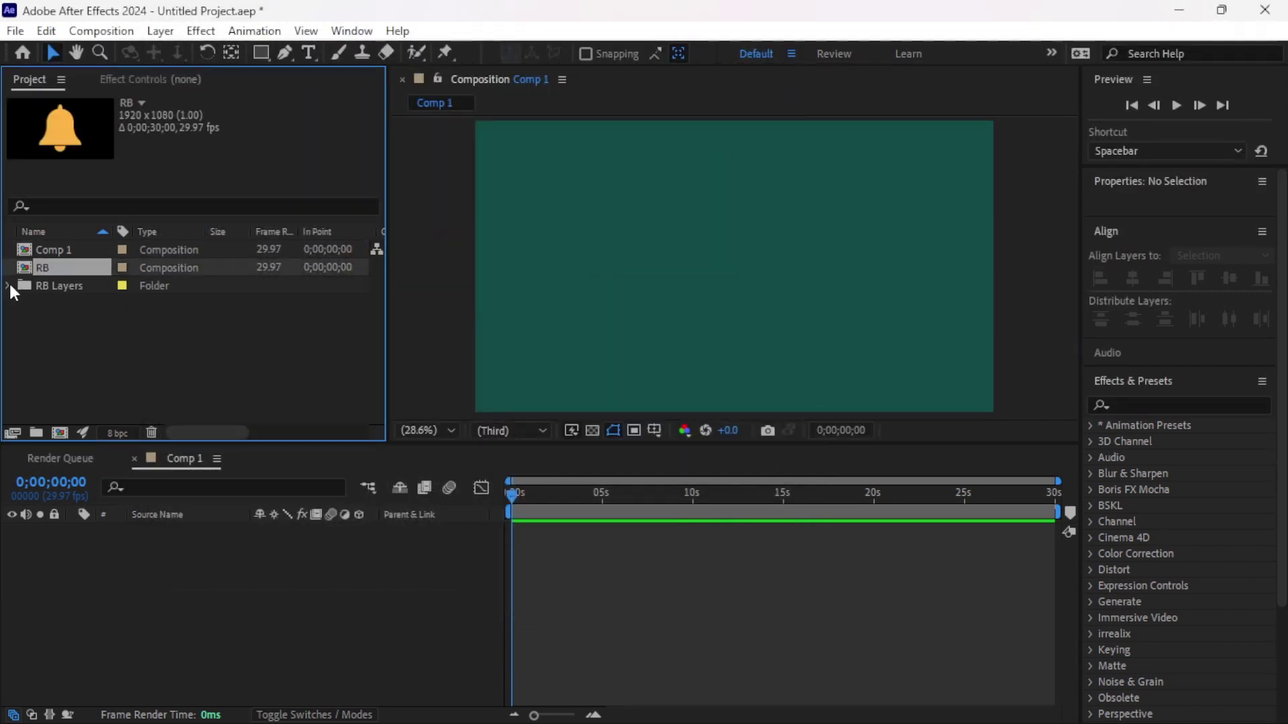
Expand the RB Layers folder and select both Layer 1/RB.ai and Layer 2/RB.ai
click(9, 282)
click(88, 322)
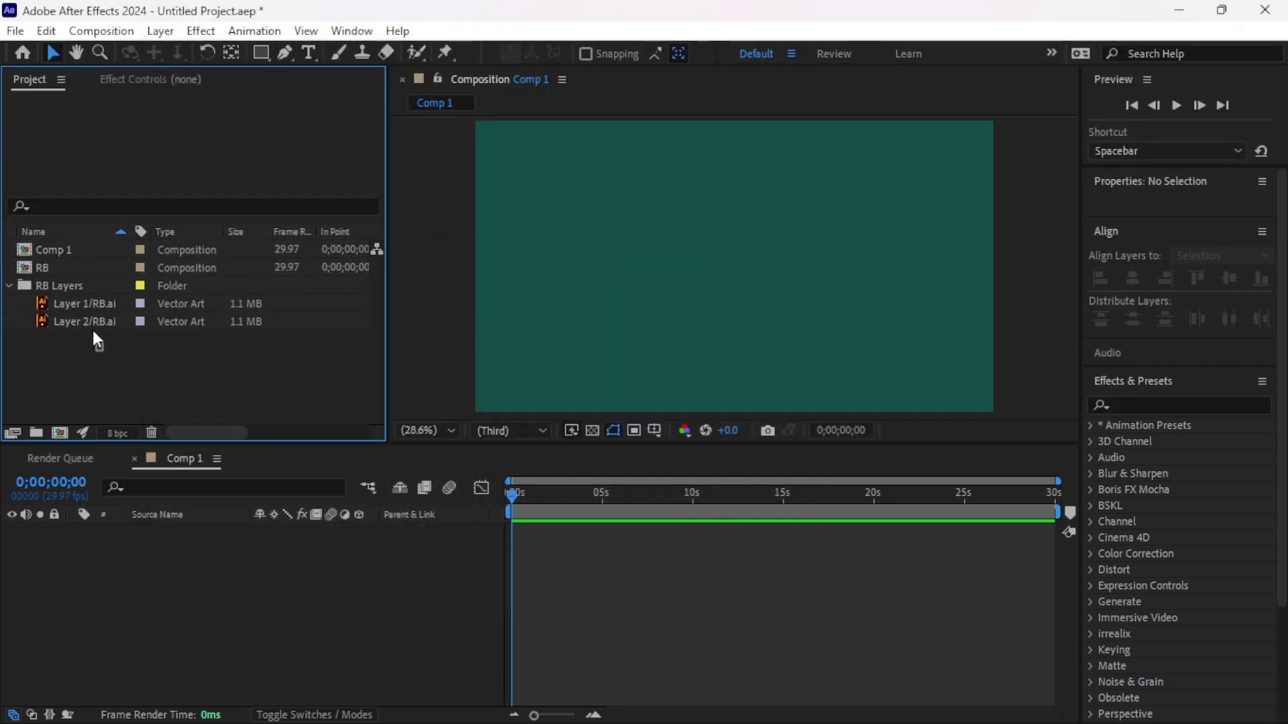
shift+click(82, 303)
Place both RB.ai layers into Comp 1 and scale them to 50%
mouse_move(82, 320)
mouse_down()
mouse_move(120, 506)
mouse_move(120, 585)
mouse_up()
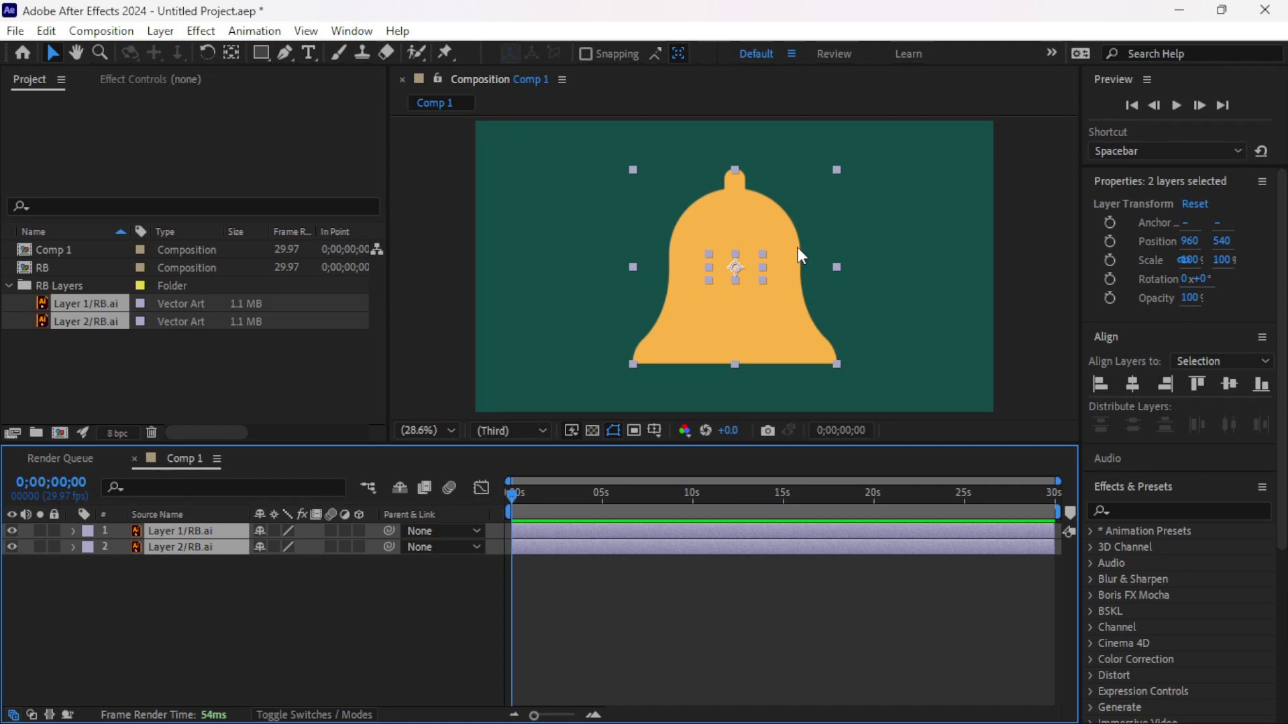
key(s)
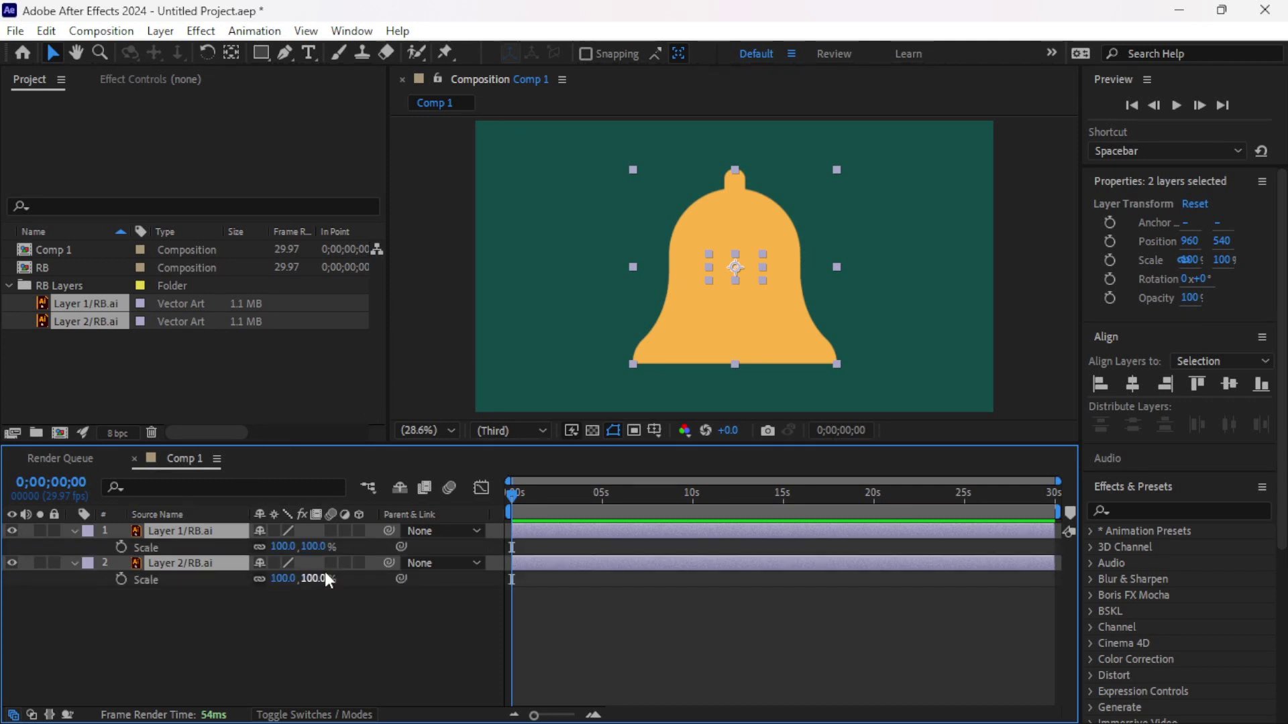
click(282, 546)
text(50)
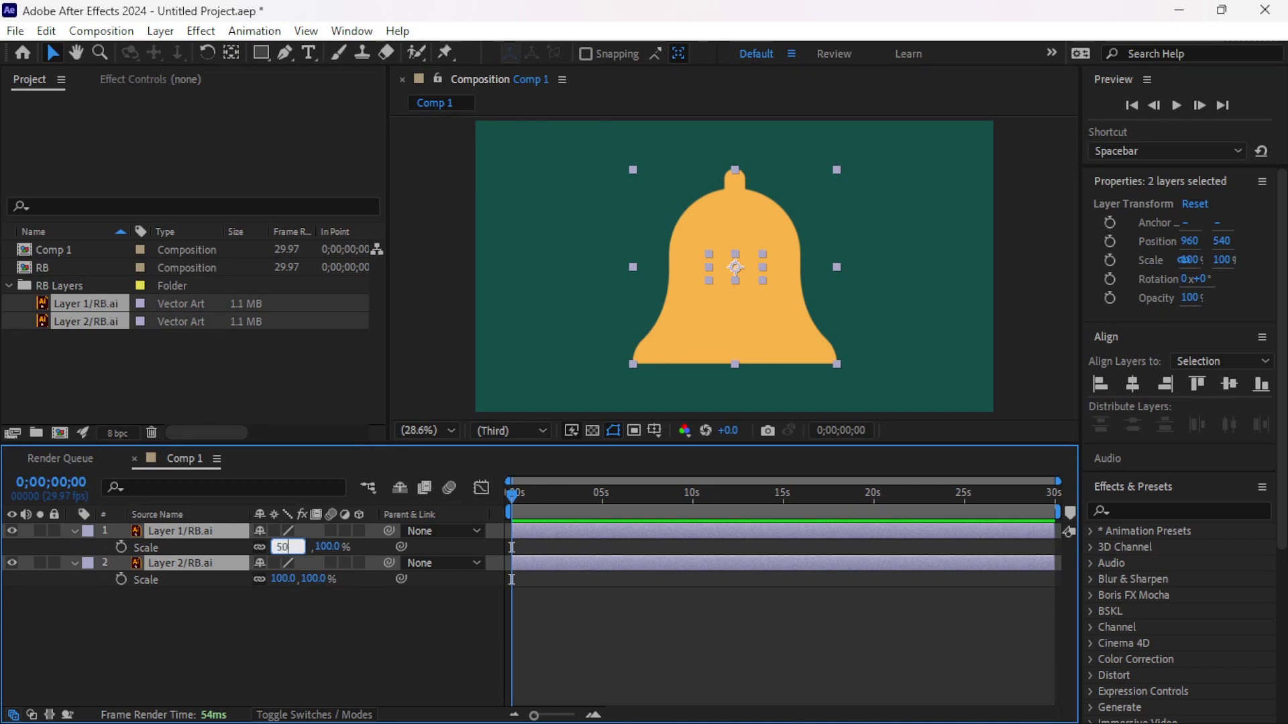
key(Return)
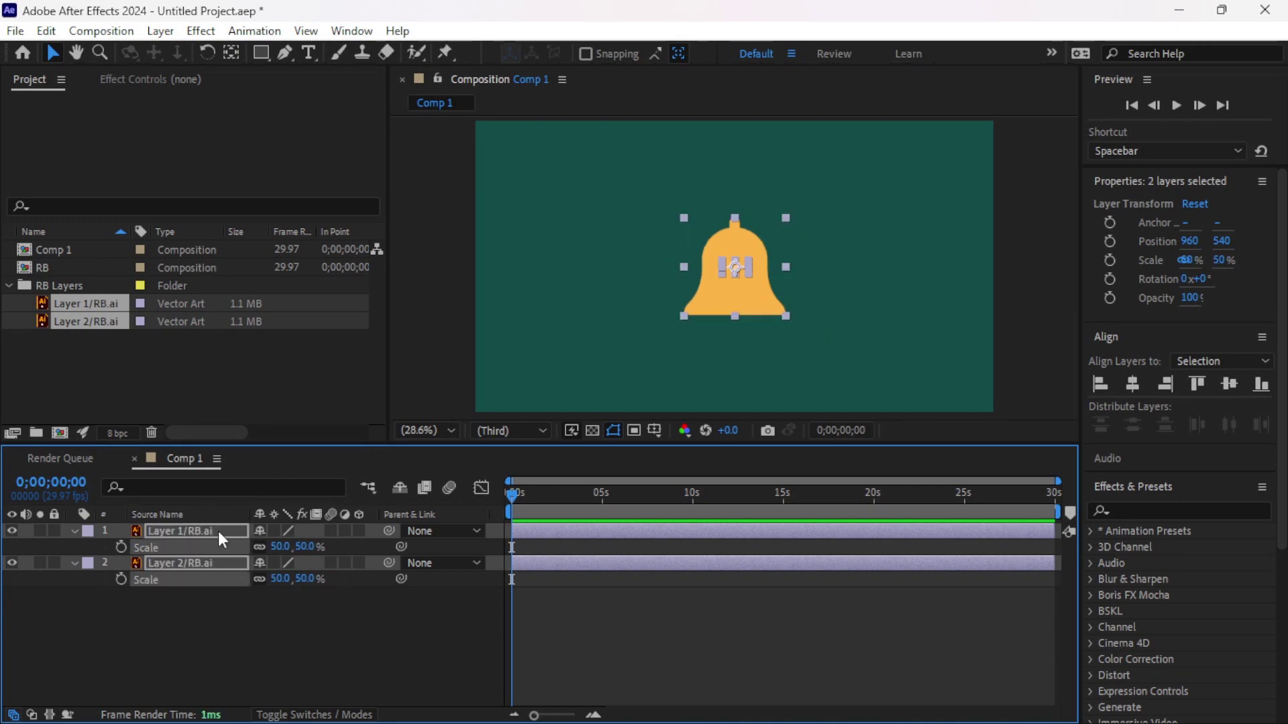
key(s)
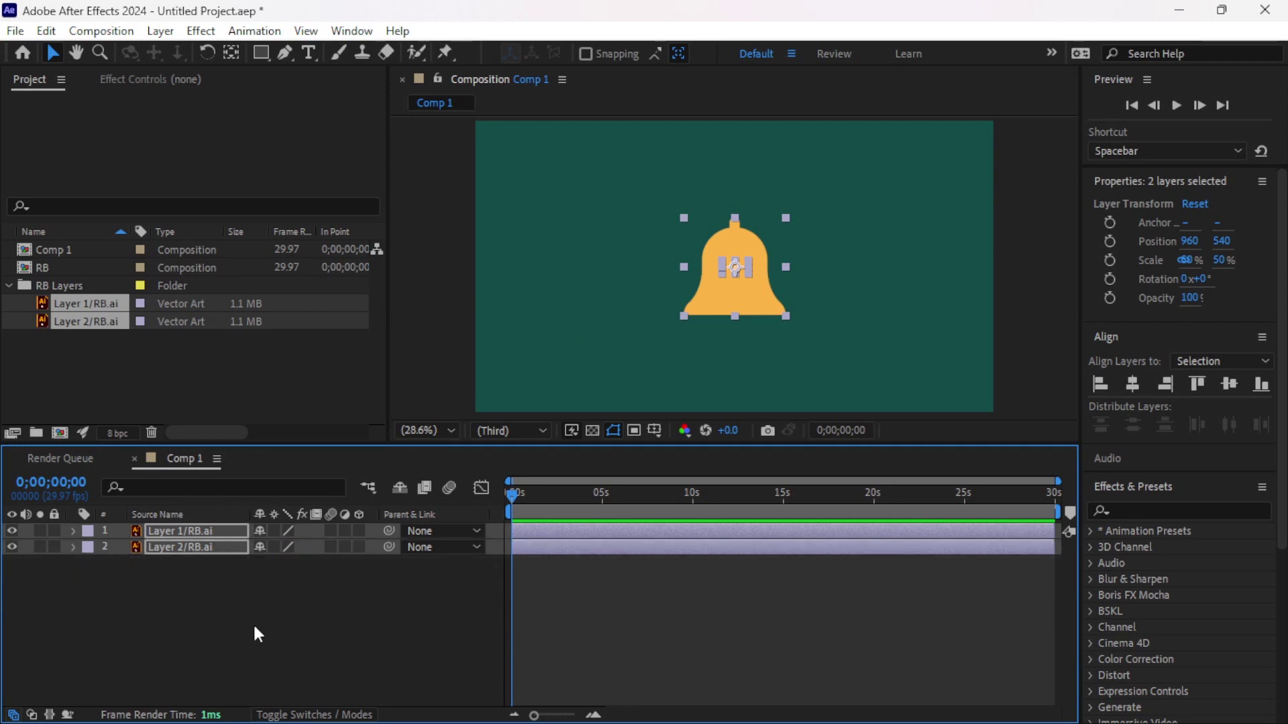
click(252, 623)
Lower Layer 2/RB.ai's clapper to Position 960, 771 beneath the bell
click(169, 545)
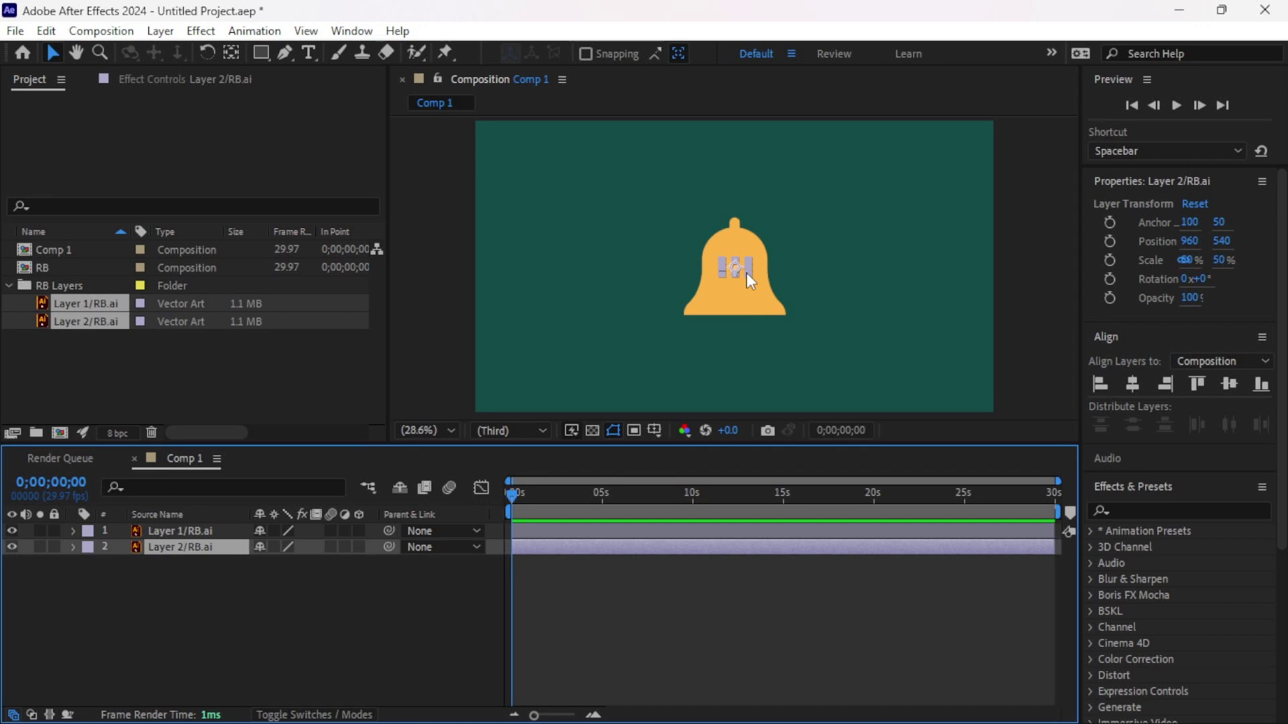
key(p)
drag(300, 563, 534, 550)
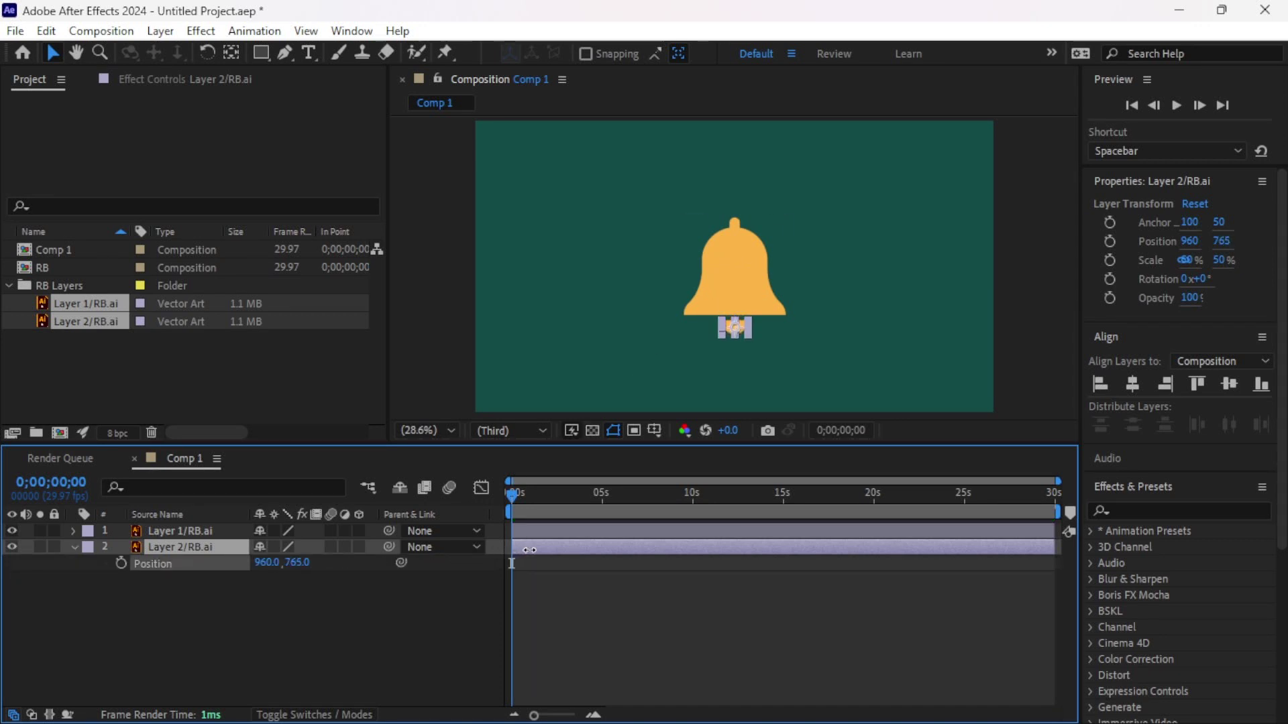
click(355, 639)
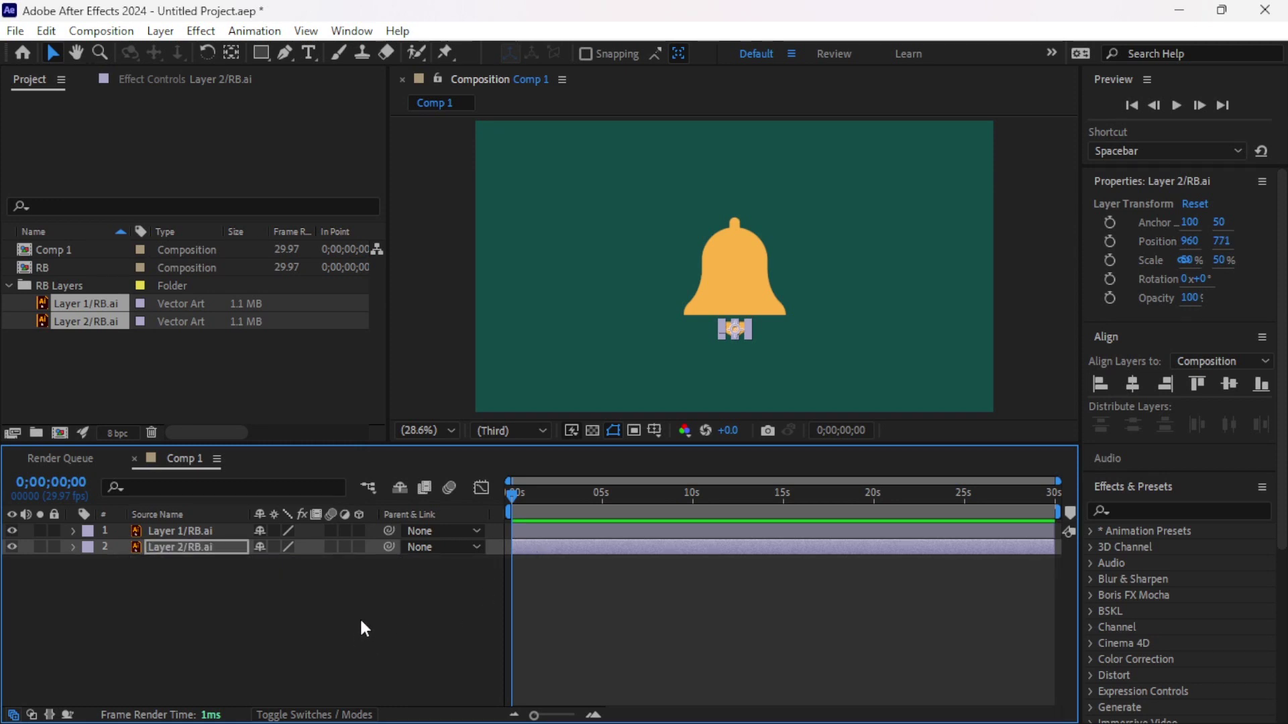
click(321, 614)
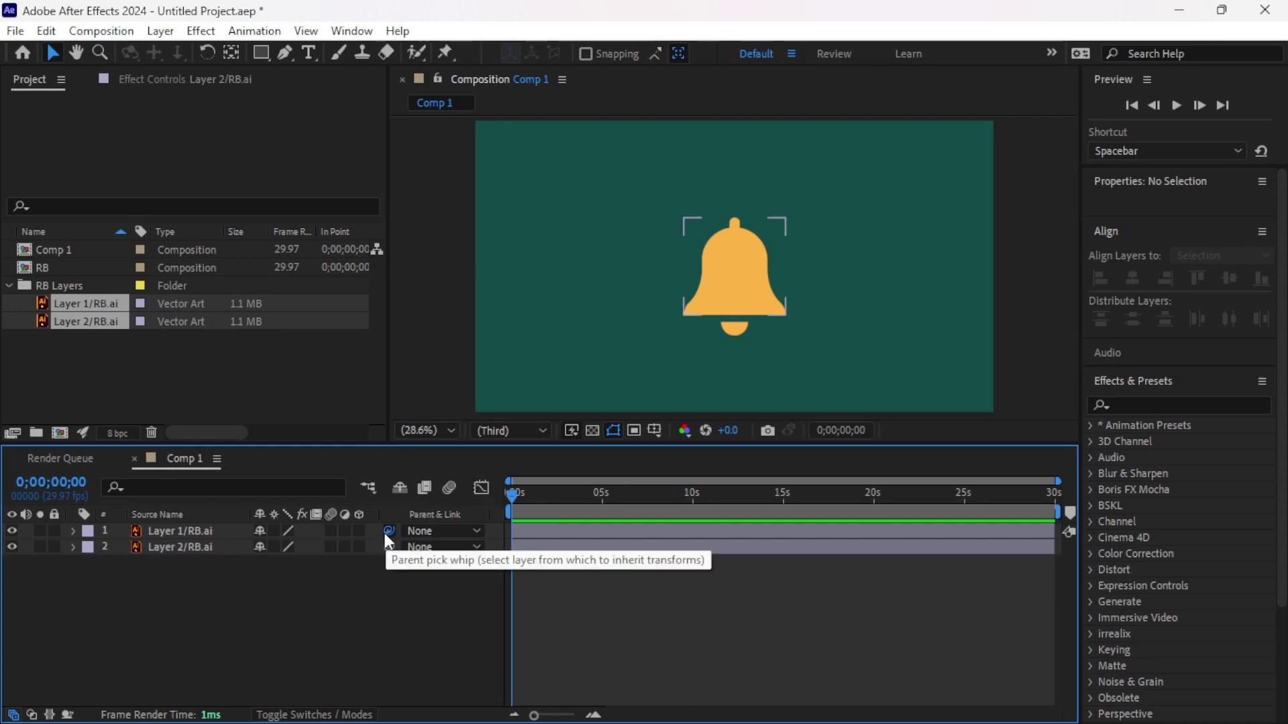
Parent Layer 1/RB.ai to Layer 2/RB.ai with the pick whip
drag(388, 534, 215, 552)
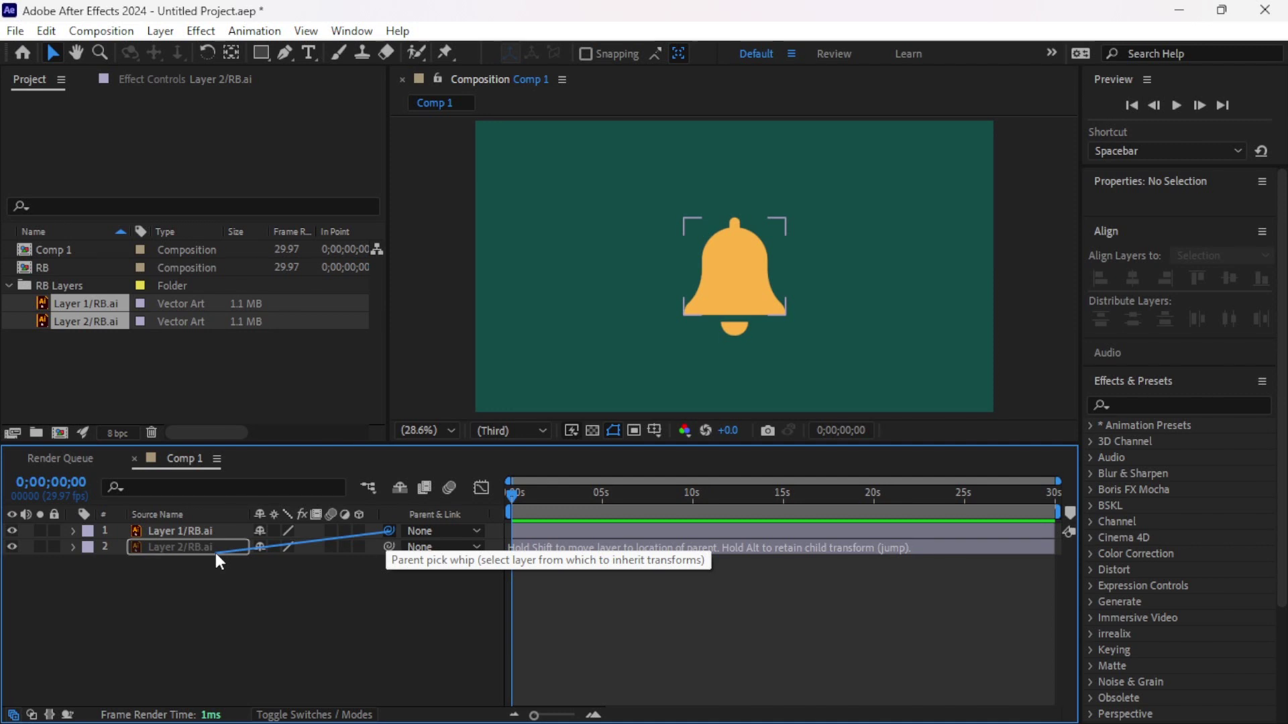
drag(215, 552, 216, 552)
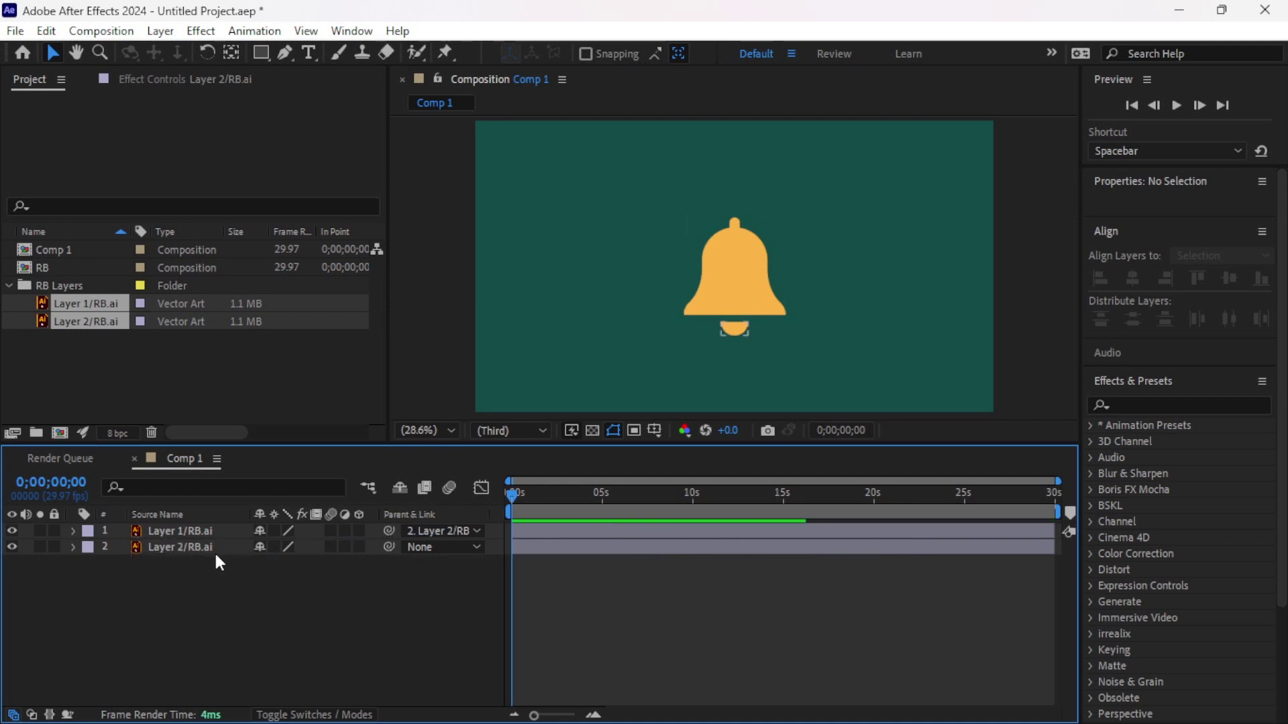
click(202, 528)
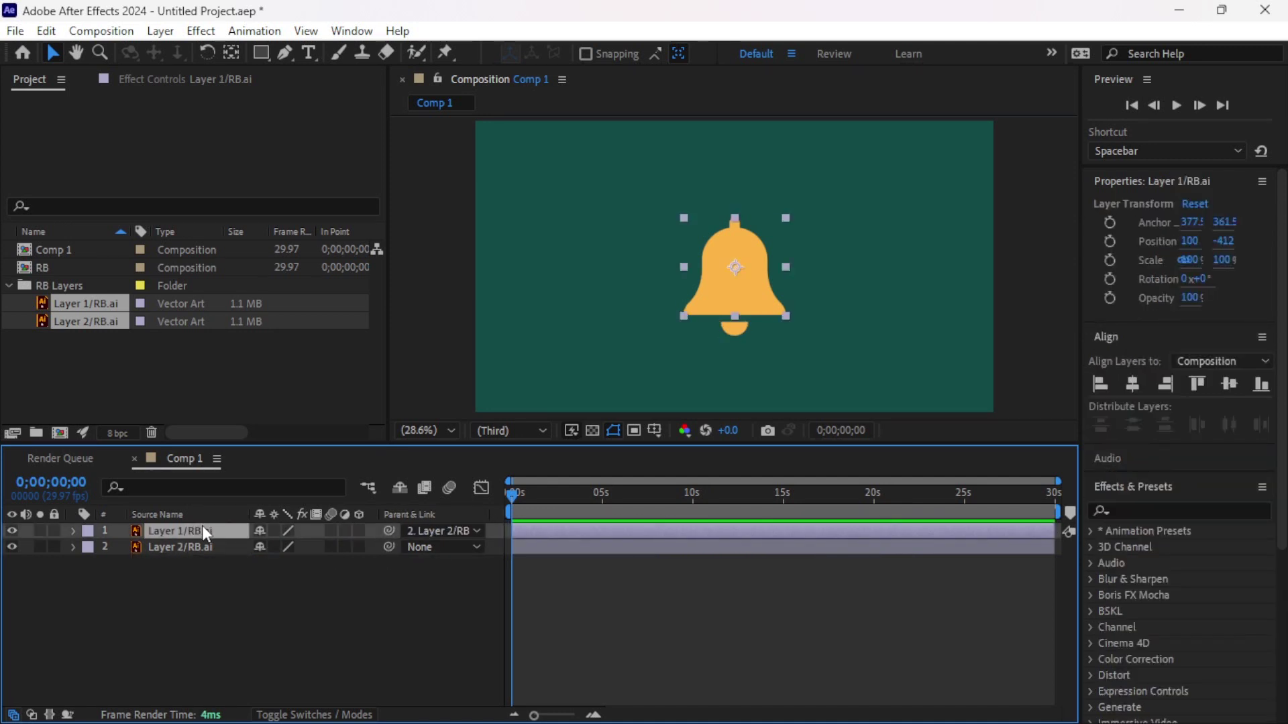
click(230, 53)
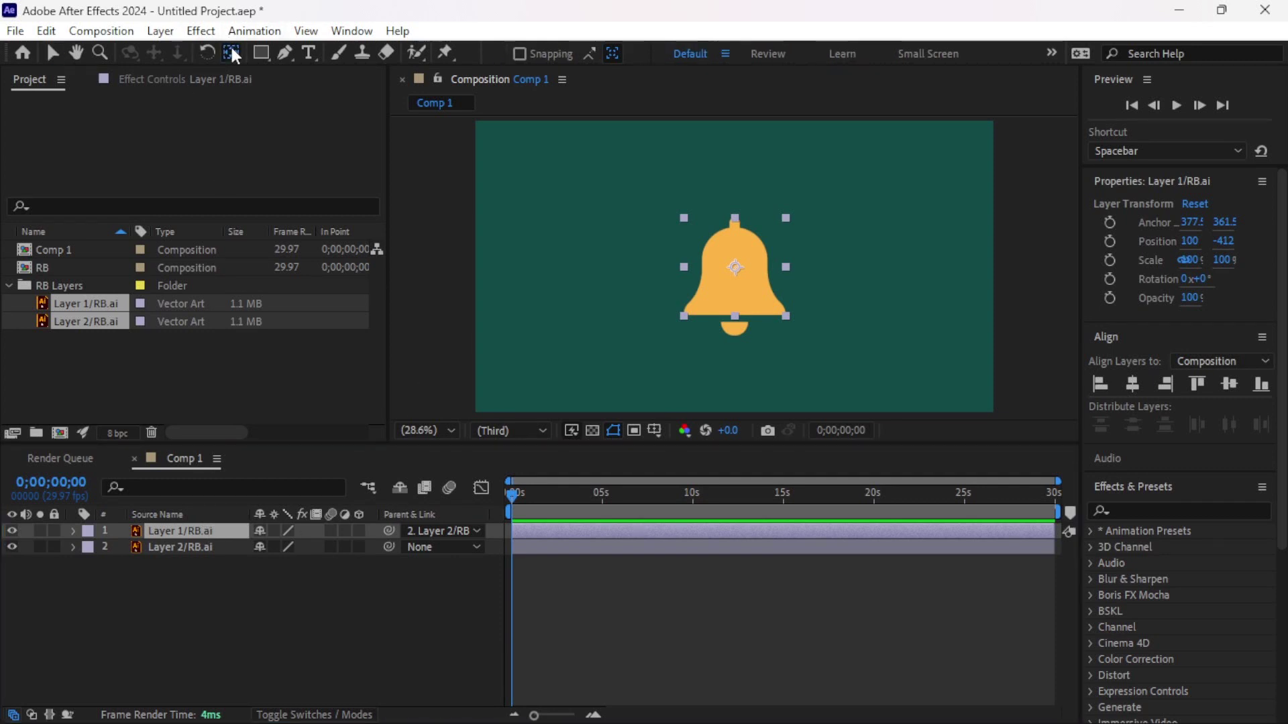
Move both bell layers' anchor points up to the hook at the bell's top
drag(736, 267, 736, 223)
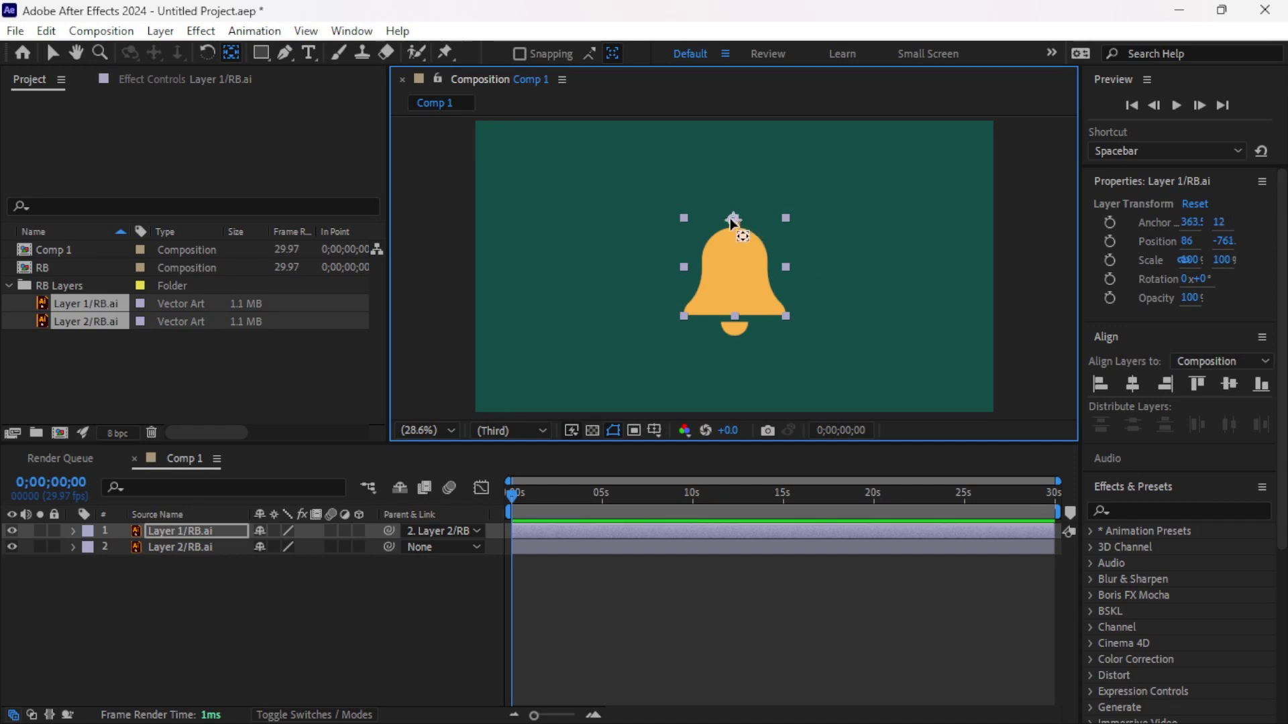
drag(729, 219, 730, 216)
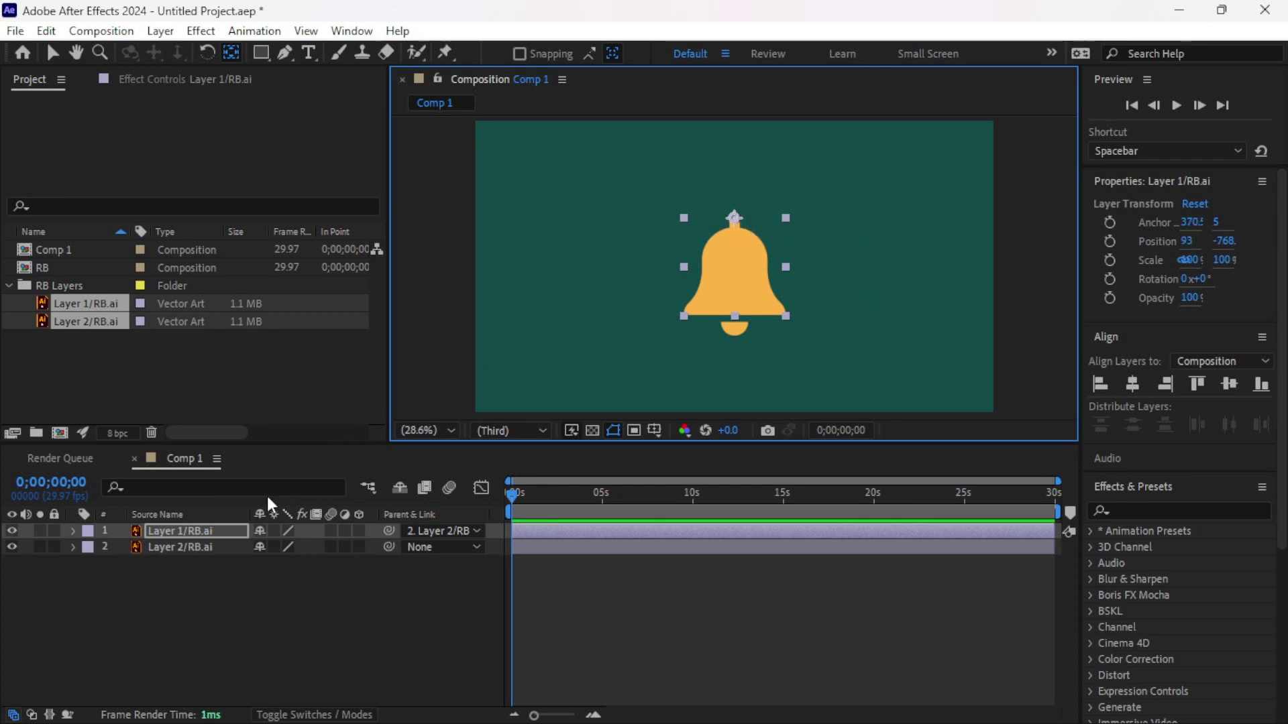
click(201, 546)
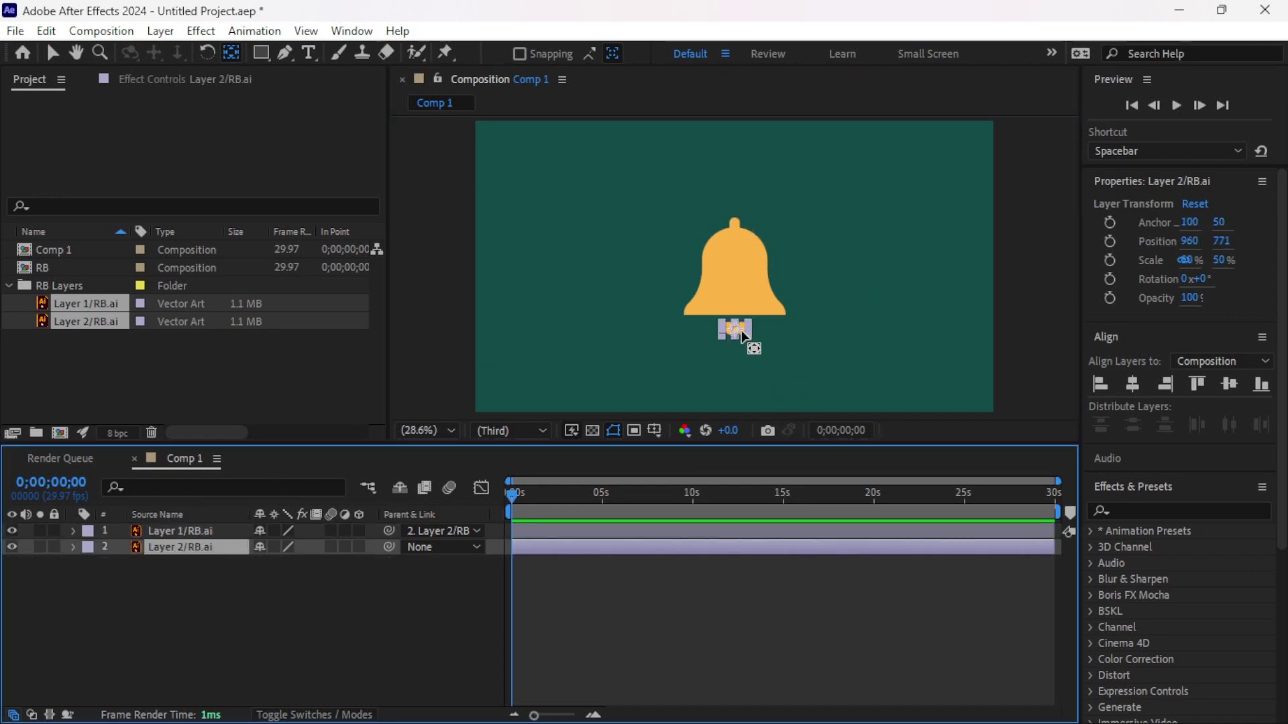
drag(736, 333, 735, 219)
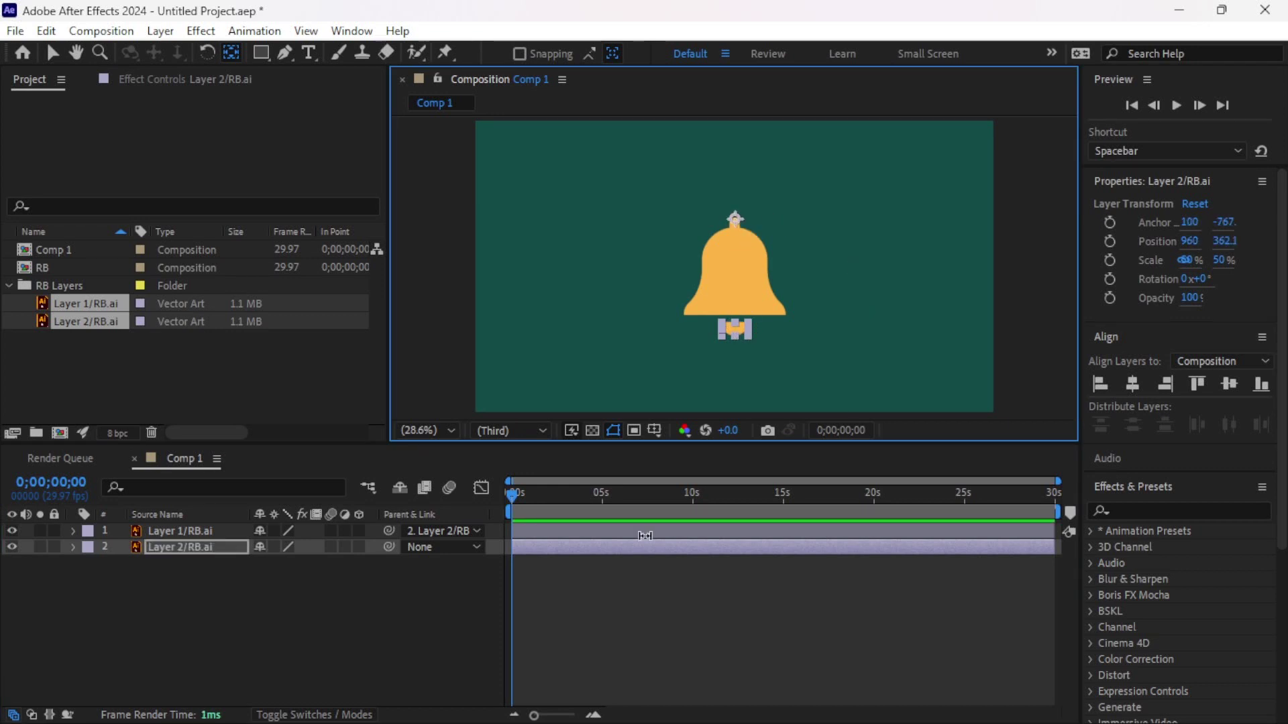
Reveal only Layer 2/RB.ai's Rotation property
click(322, 583)
click(208, 553)
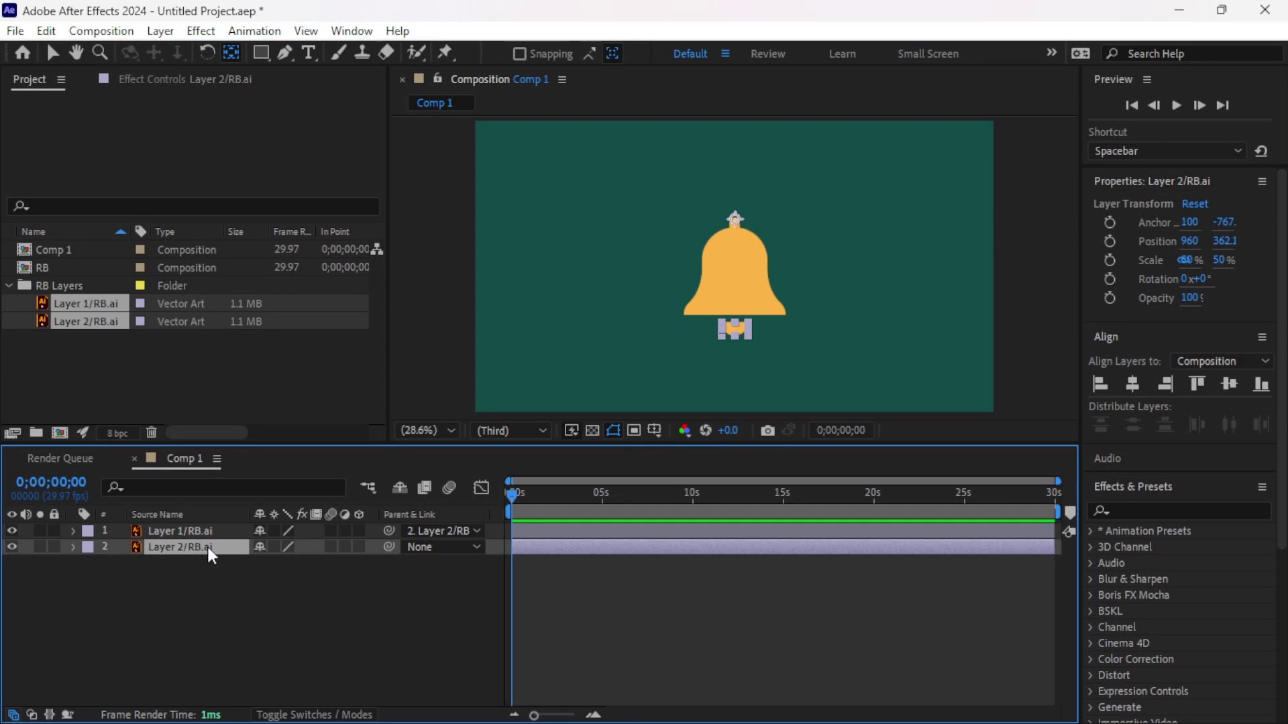
key(r)
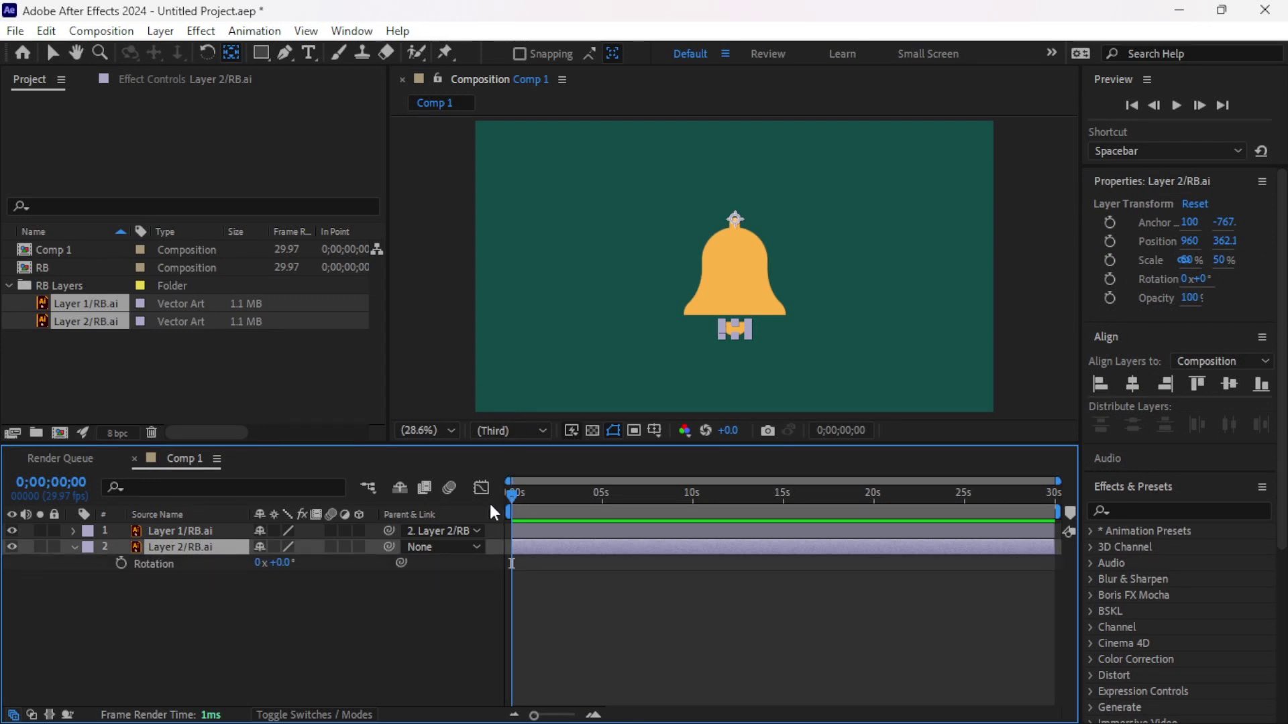
Keyframe Rotation at 0° at 0 s and 10° at 1 s
click(120, 562)
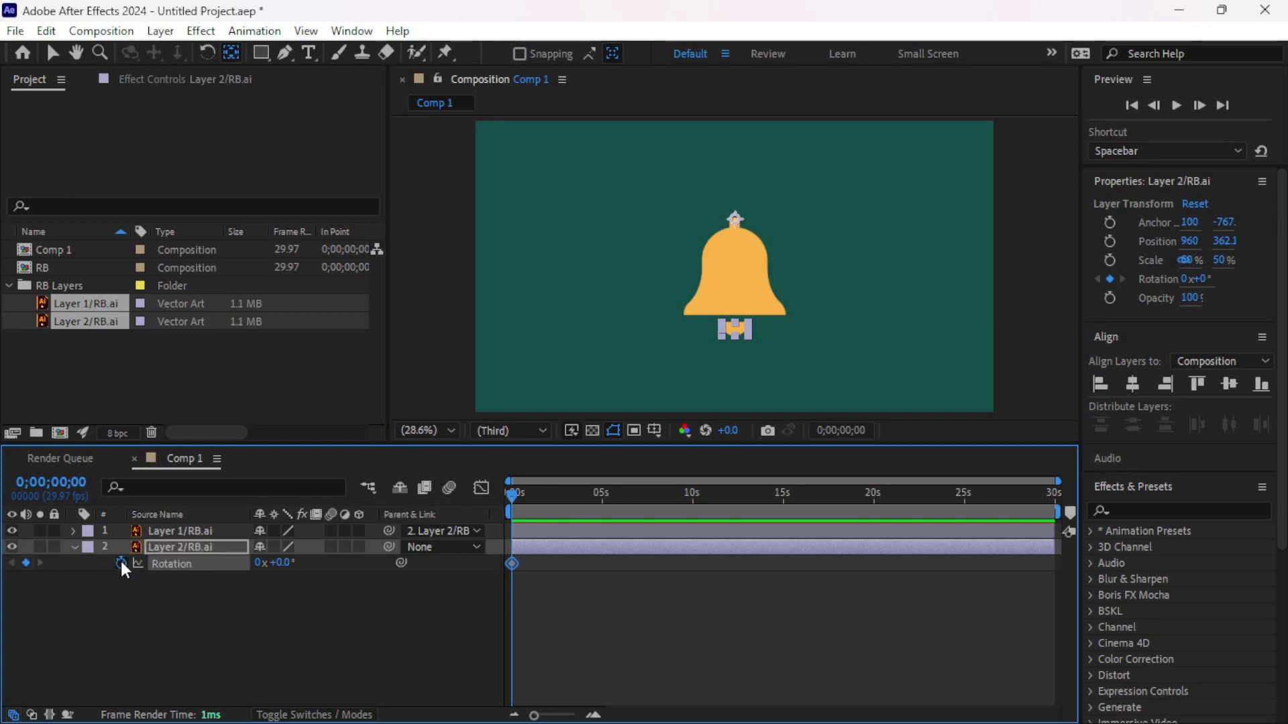
drag(534, 715, 562, 715)
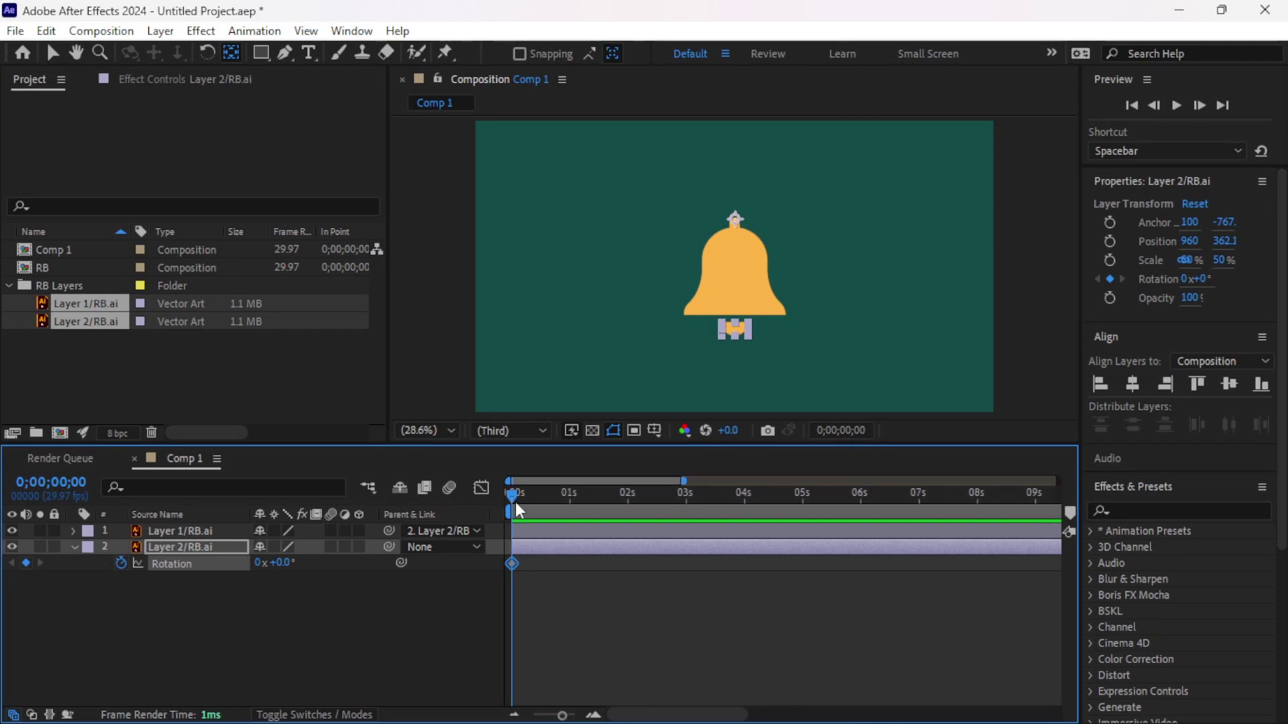
drag(516, 503, 571, 501)
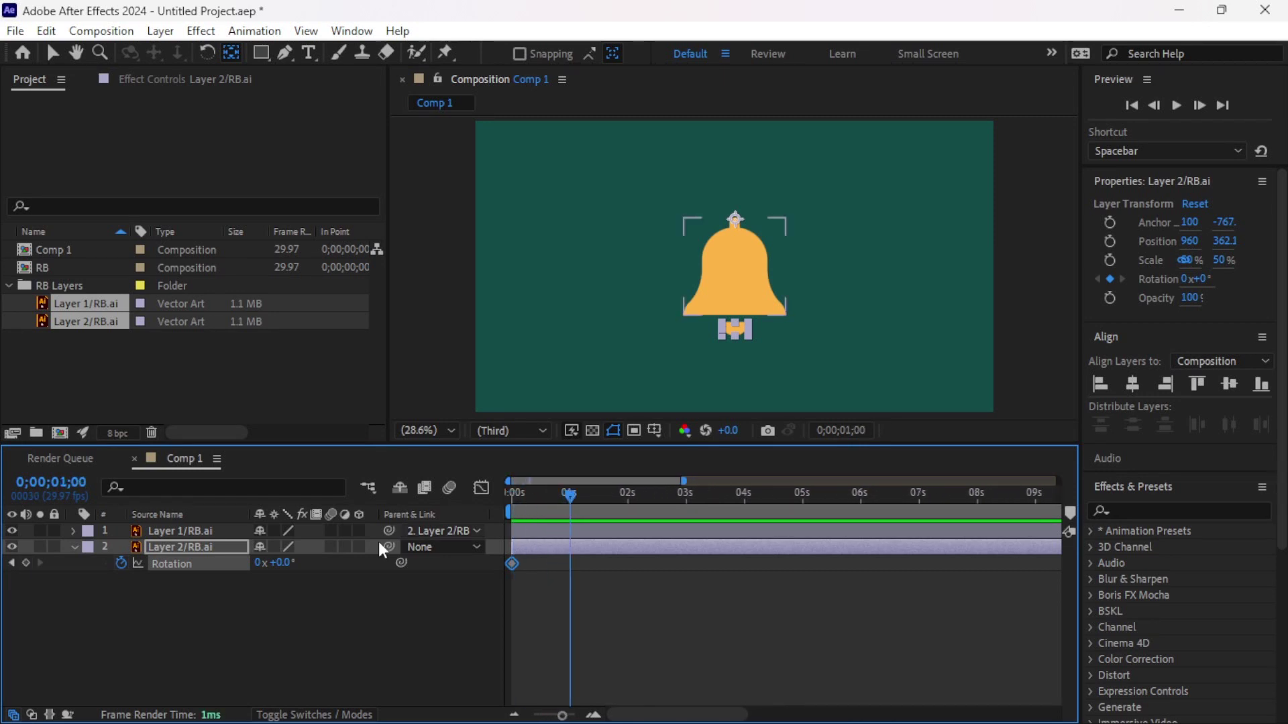
click(288, 562)
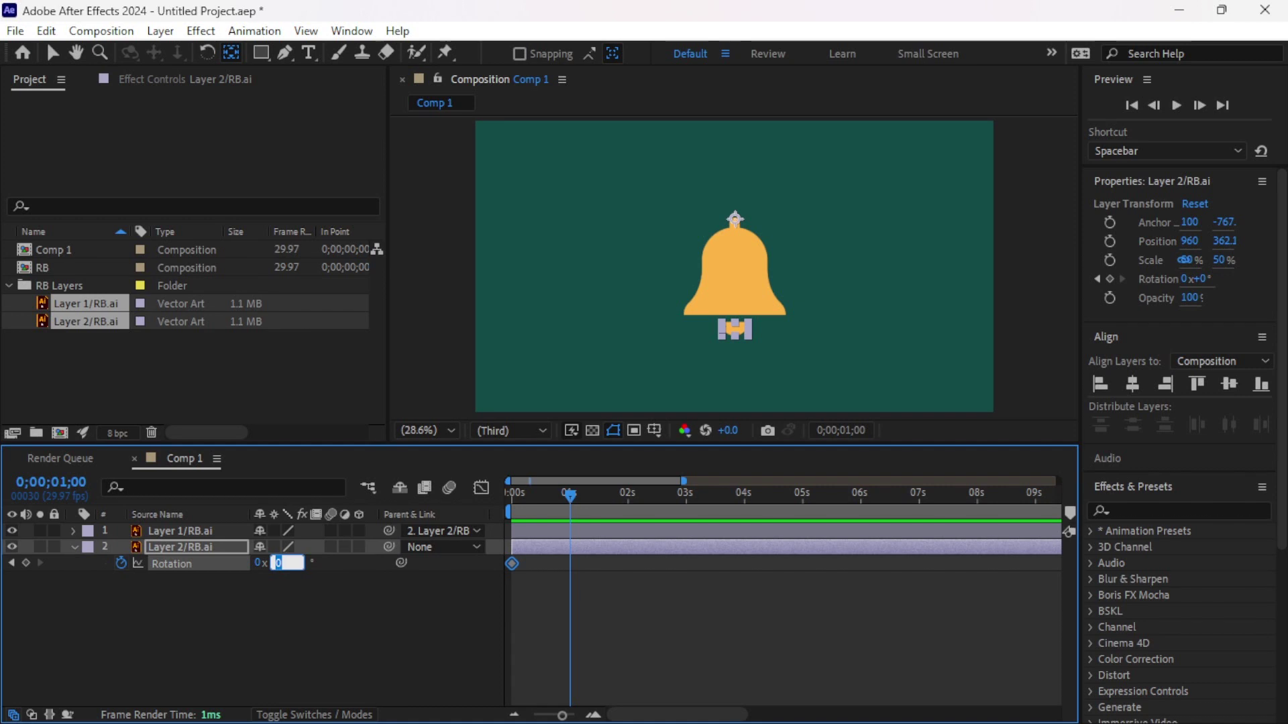
text(10)
text(+10)
key(Return)
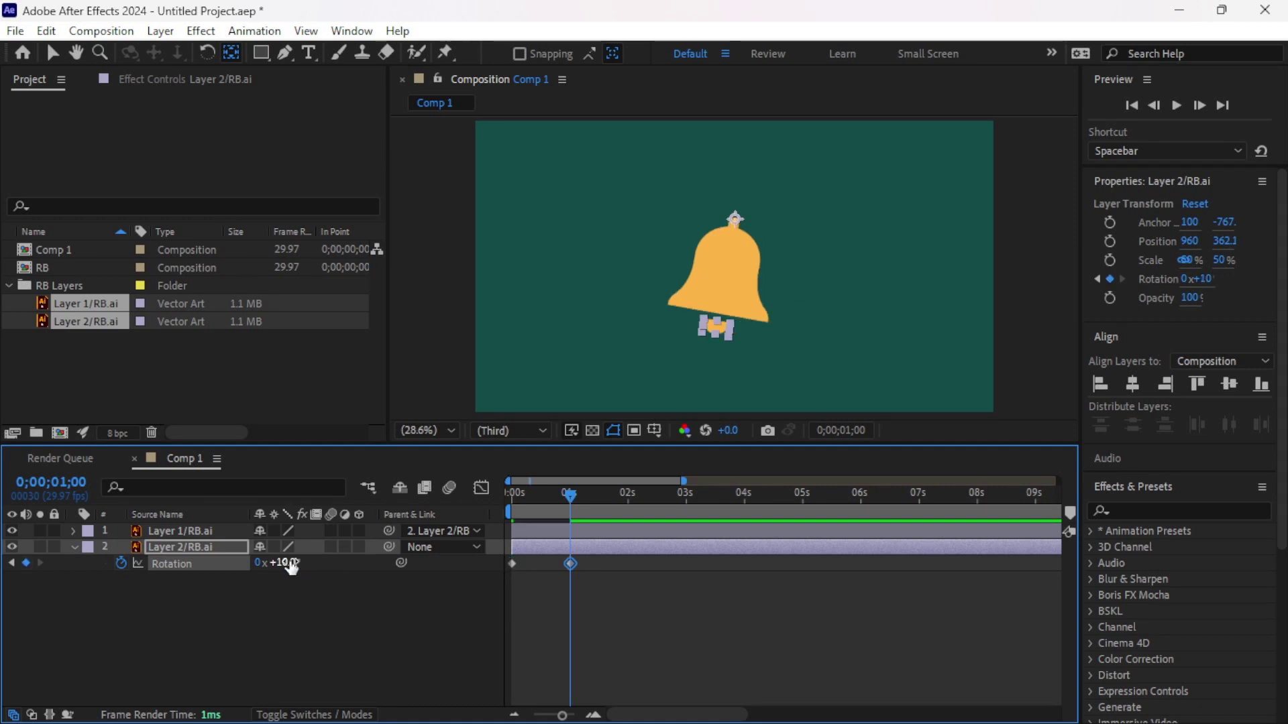
Add a -10° Rotation keyframe at 2 seconds
drag(570, 500, 633, 494)
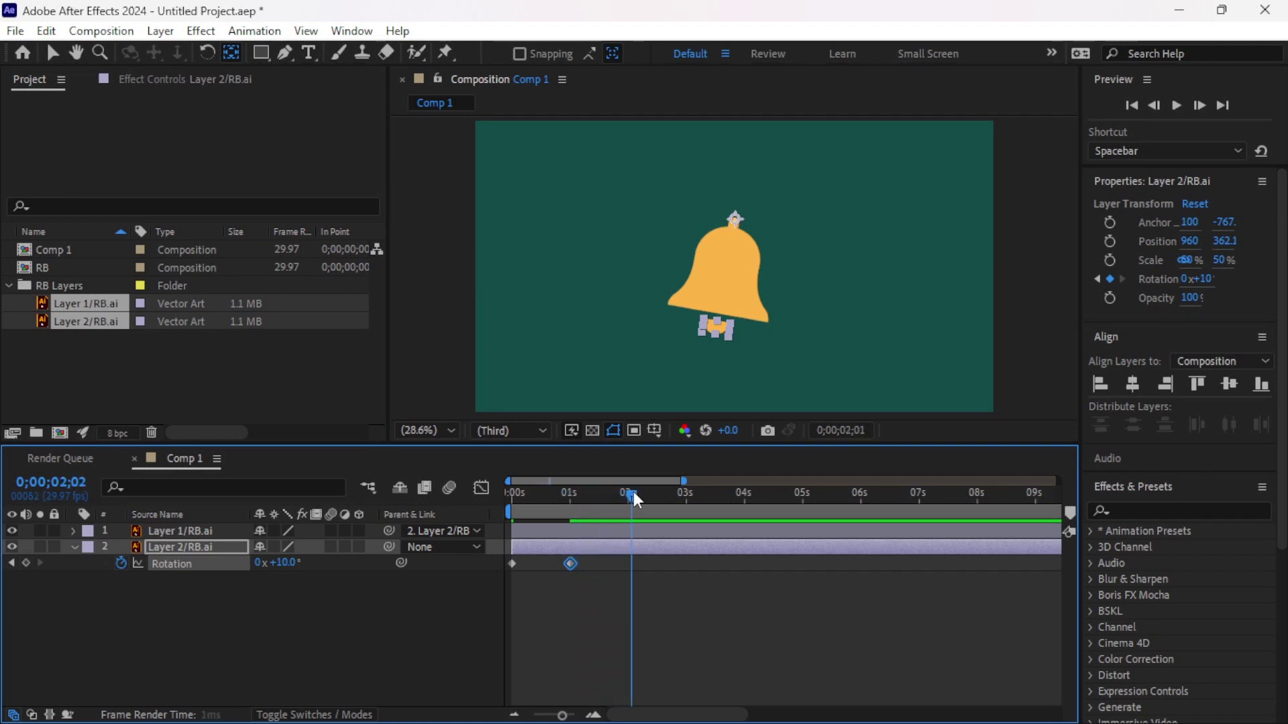
drag(633, 492, 629, 490)
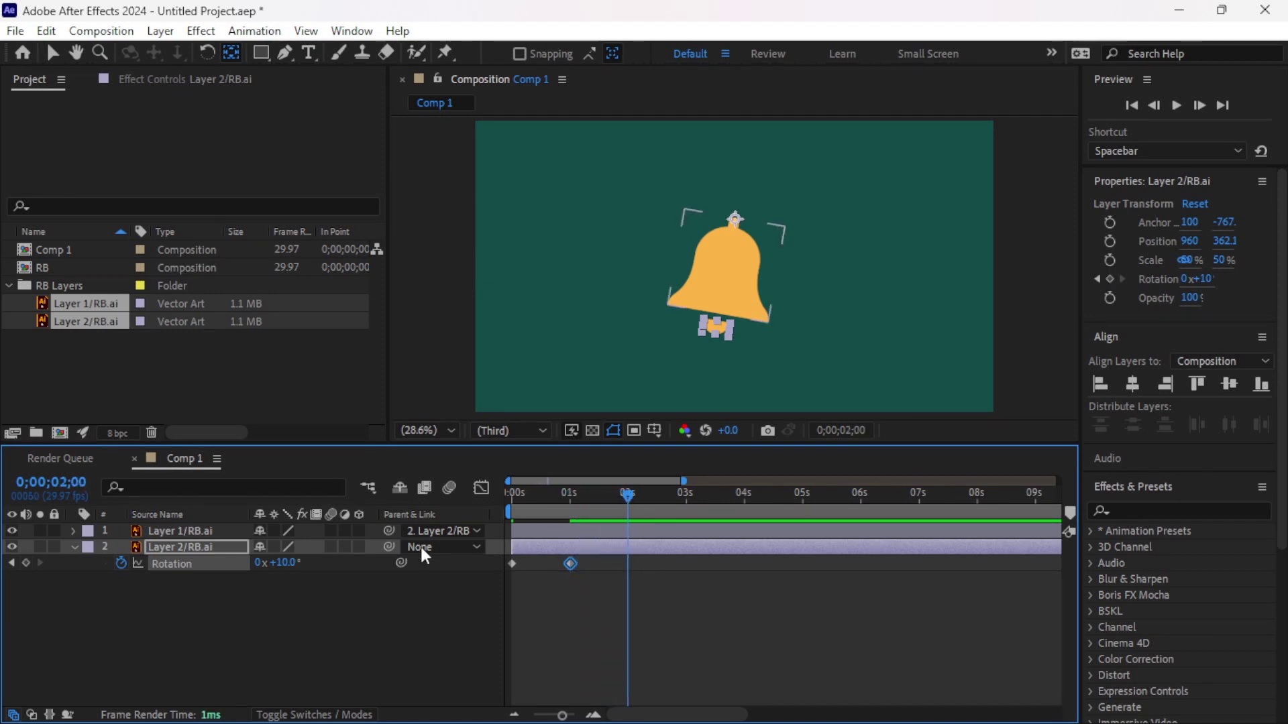
click(288, 562)
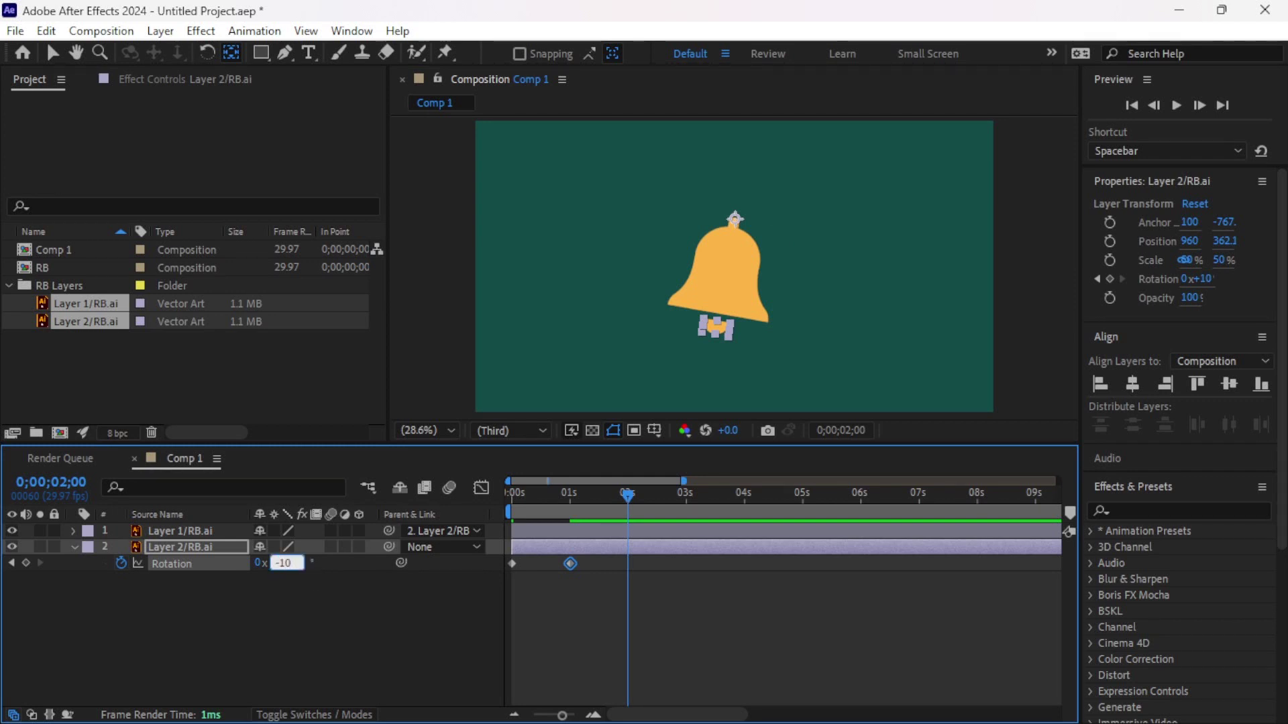
key(Return)
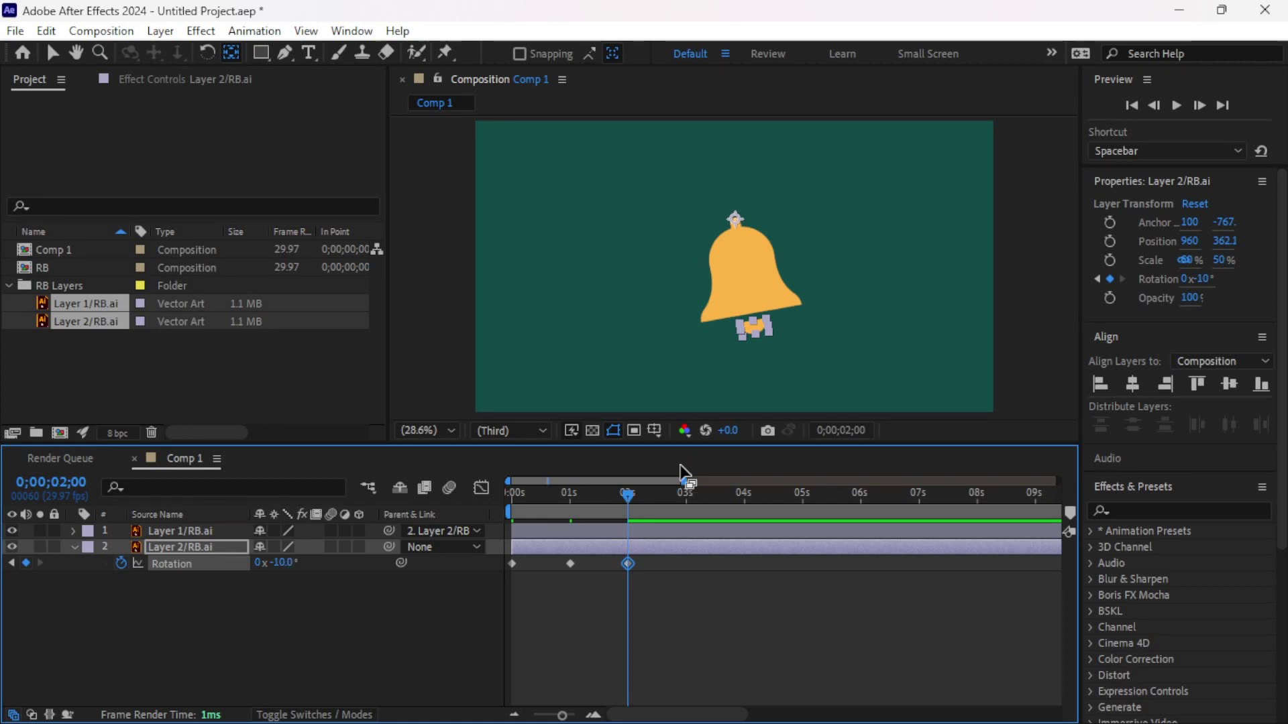
click(666, 608)
Copy the 1 s and 2 s rotation keyframes and paste them at 3 s
drag(678, 598, 565, 560)
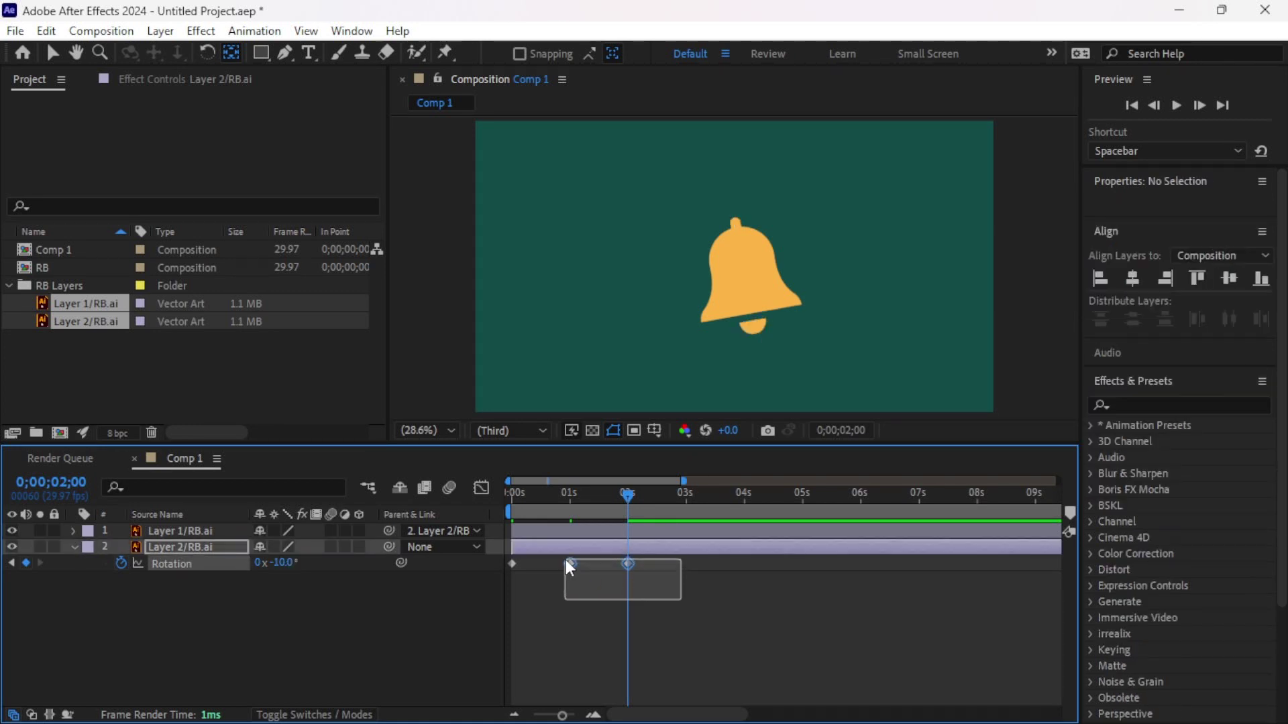
drag(627, 498, 686, 499)
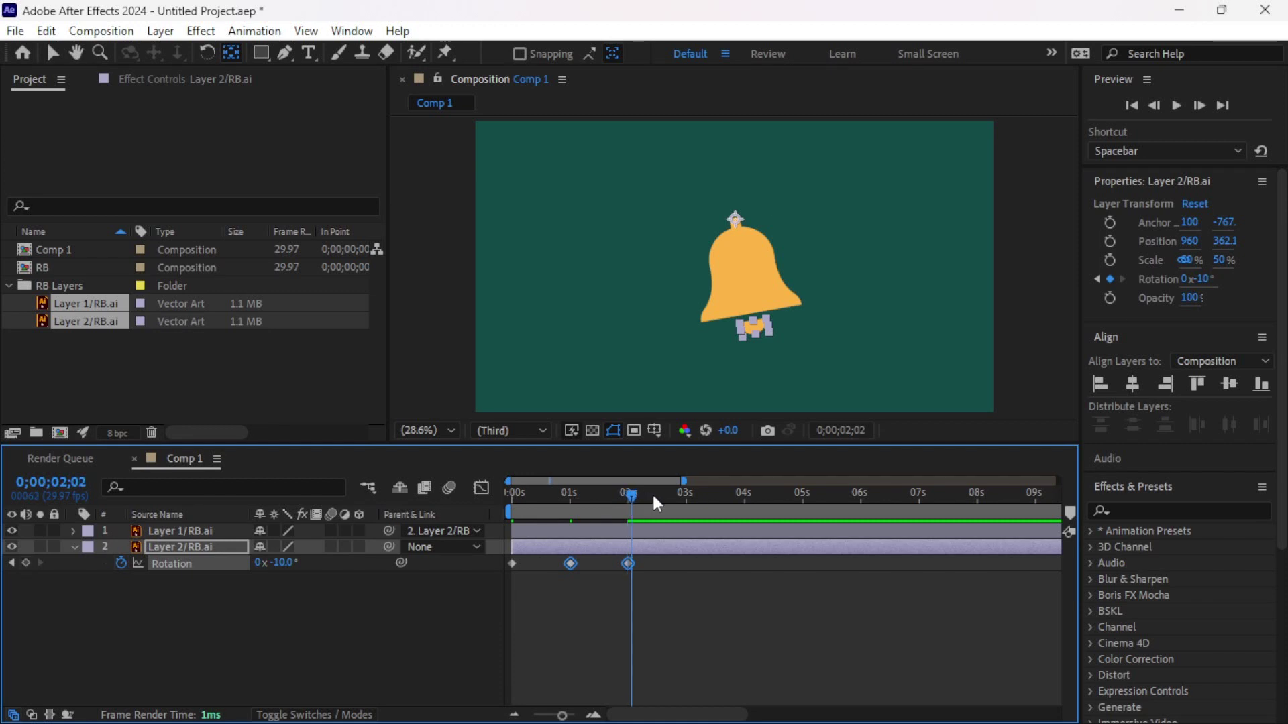
key(ctrl+c)
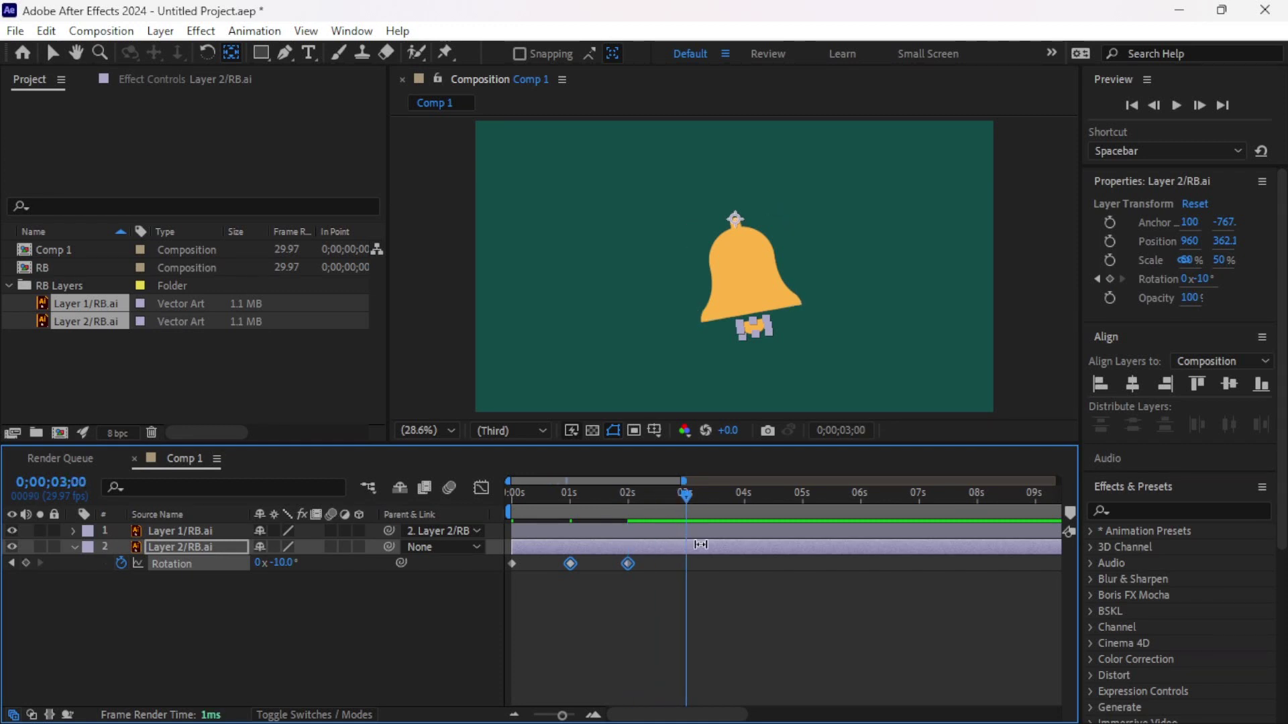
key(ctrl+v)
Copy the 1 s–4 s rotation keyframes and paste them starting at 5 s
drag(836, 595, 566, 560)
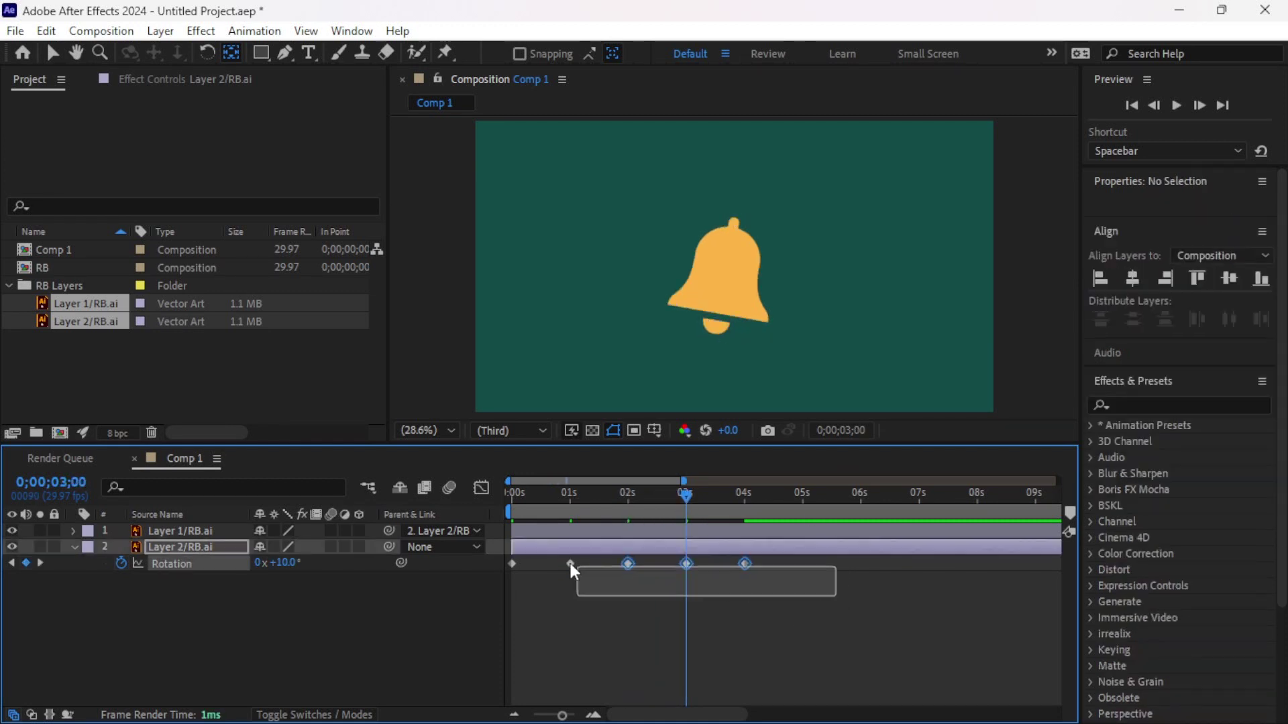
click(804, 493)
key(Page_Up)
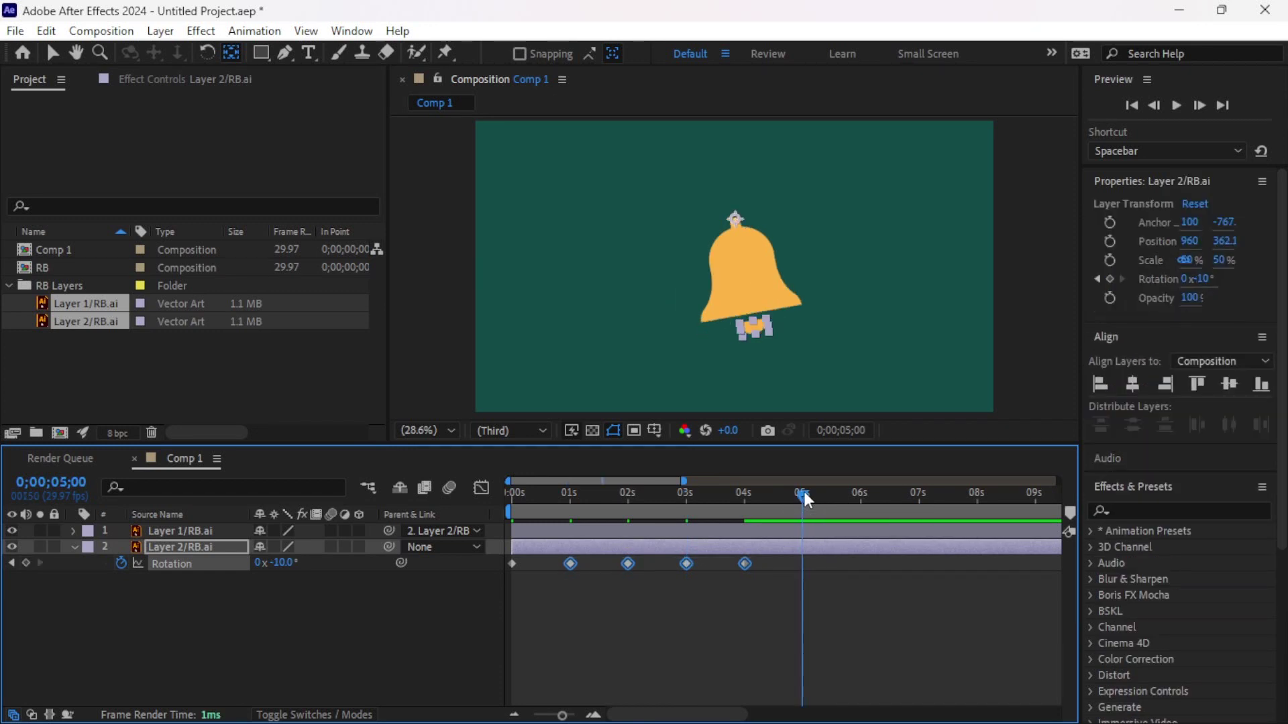
key(ctrl+v)
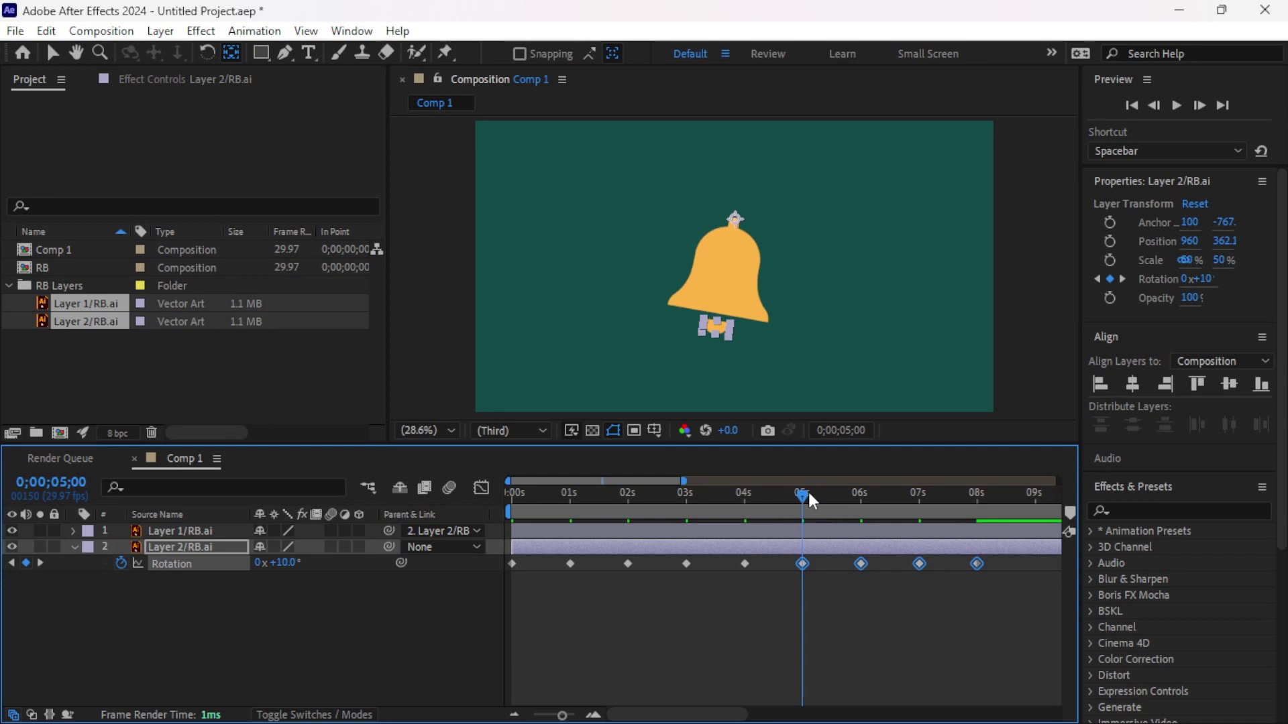
Preview the swing from the start, then select all rotation keyframes
key(Home)
key(space)
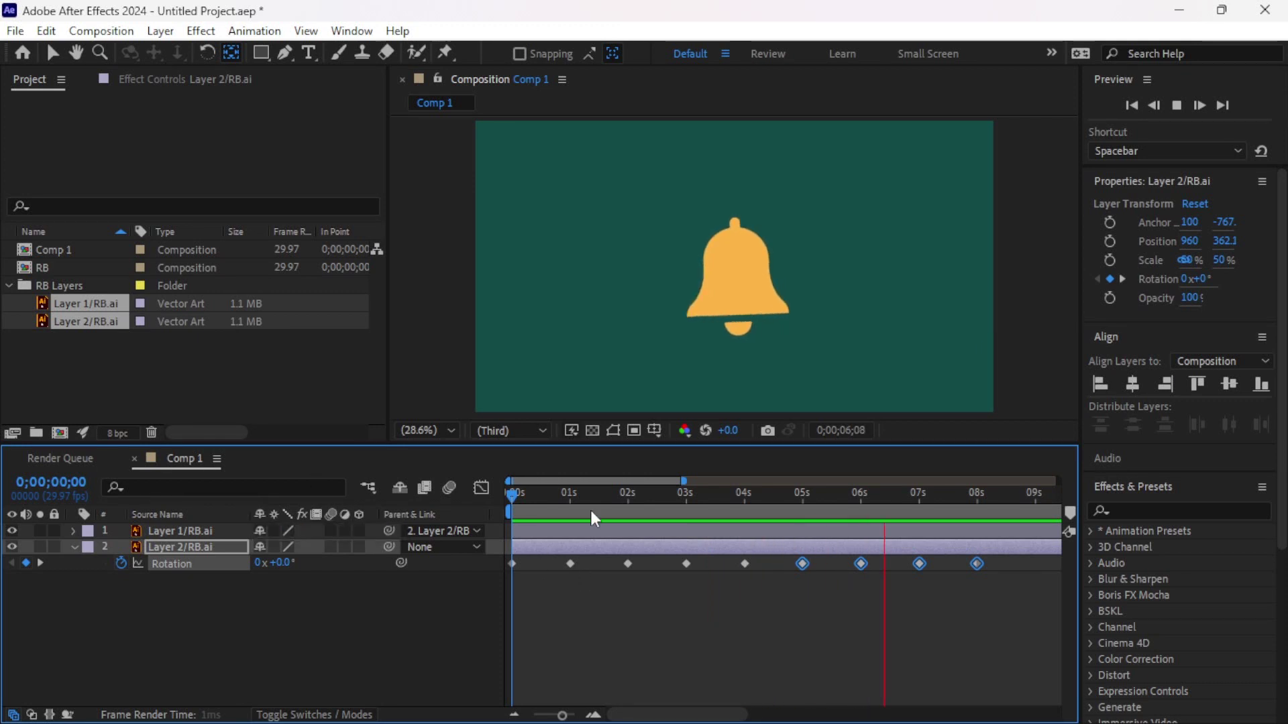
mouse_move(1014, 608)
mouse_down()
mouse_move(517, 567)
mouse_move(505, 551)
mouse_up()
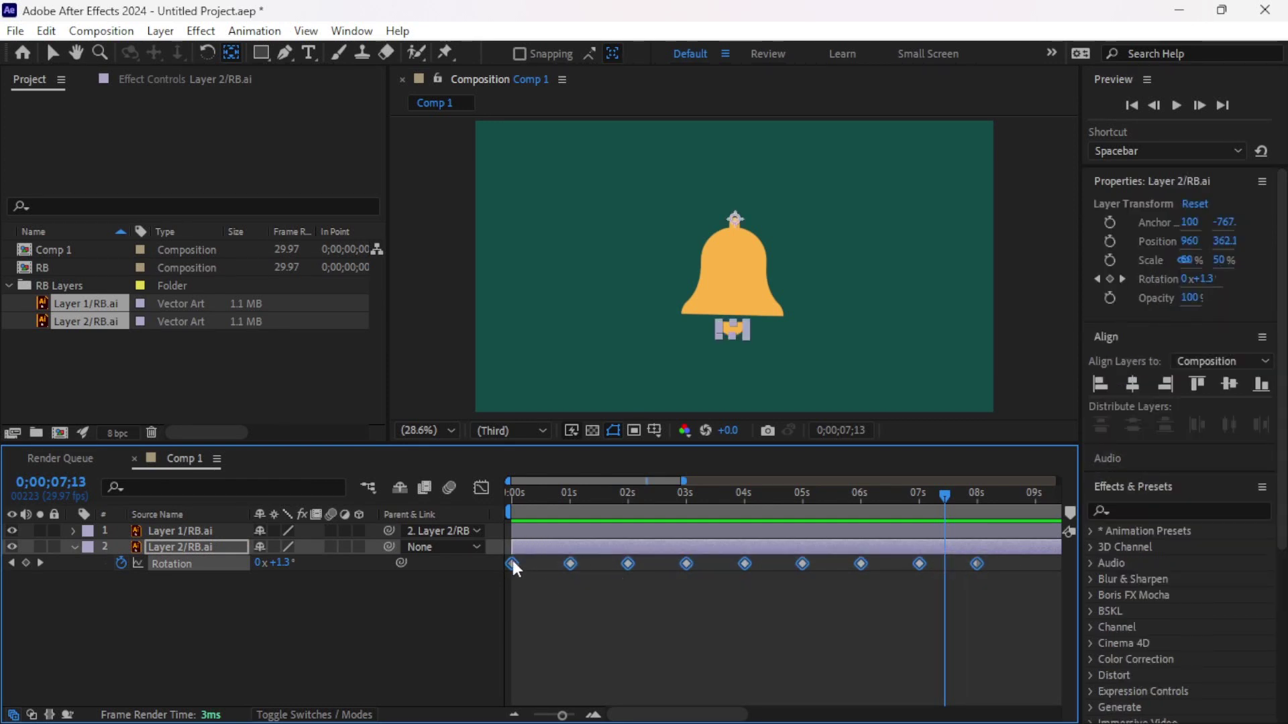
Apply Easy Ease to all Rotation keyframes and preview the smoothed swing
right_click(509, 563)
mouse_move(637, 552)
click(853, 429)
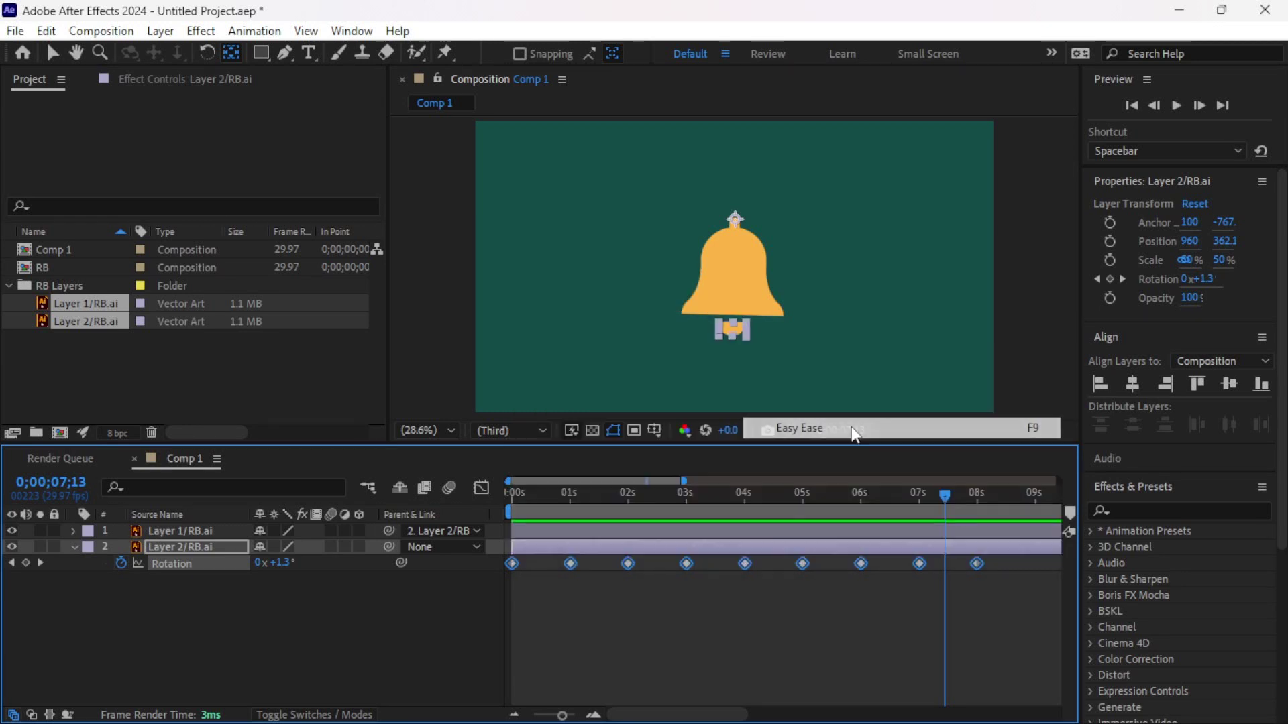
drag(944, 493, 235, 503)
key(space)
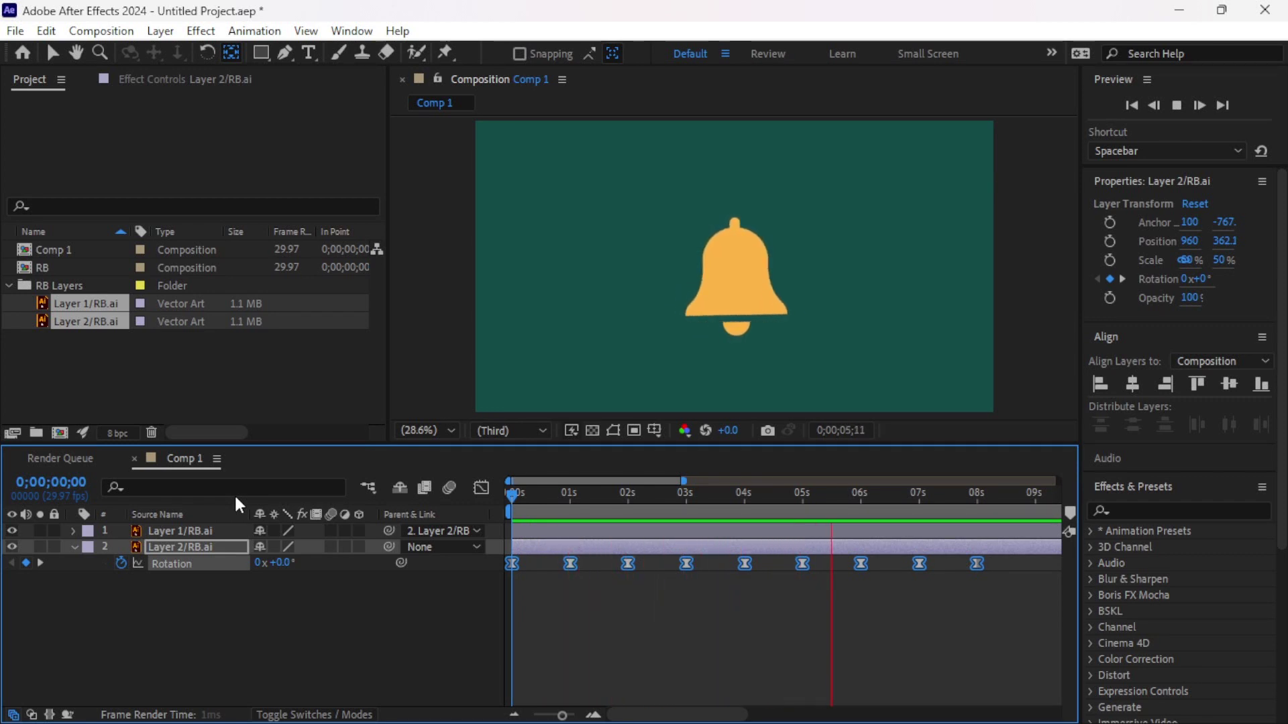
key(space)
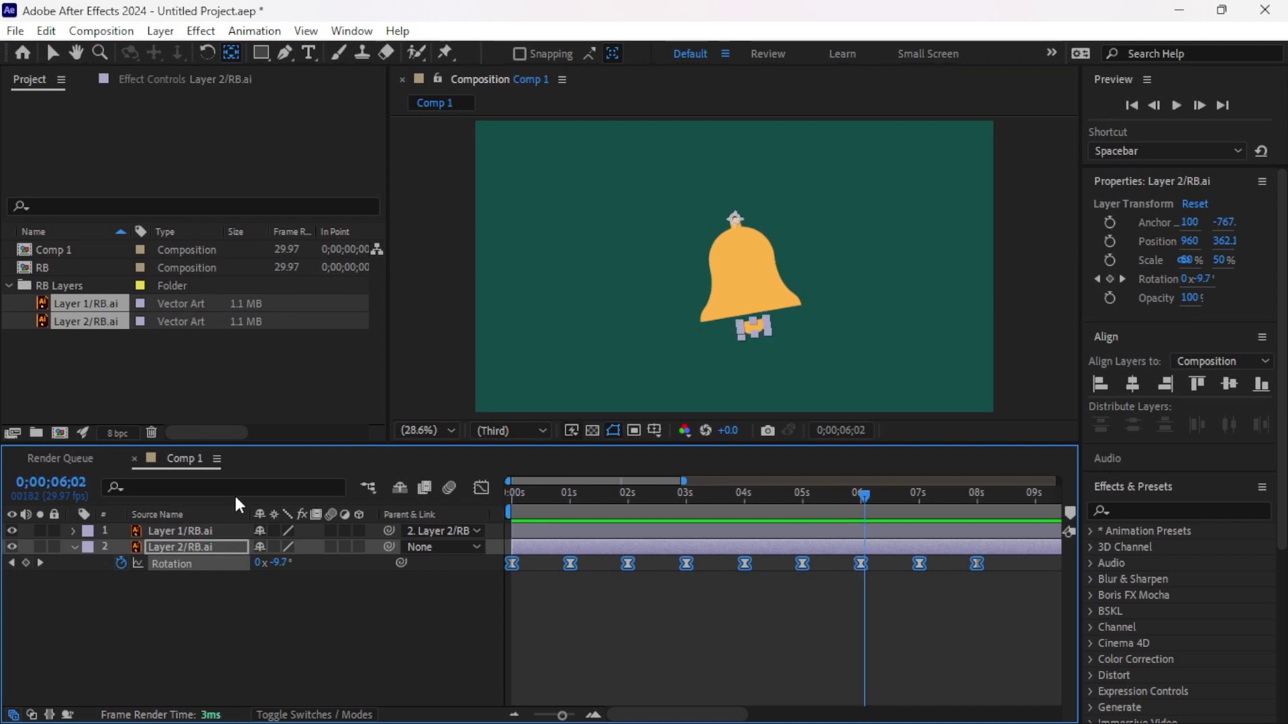